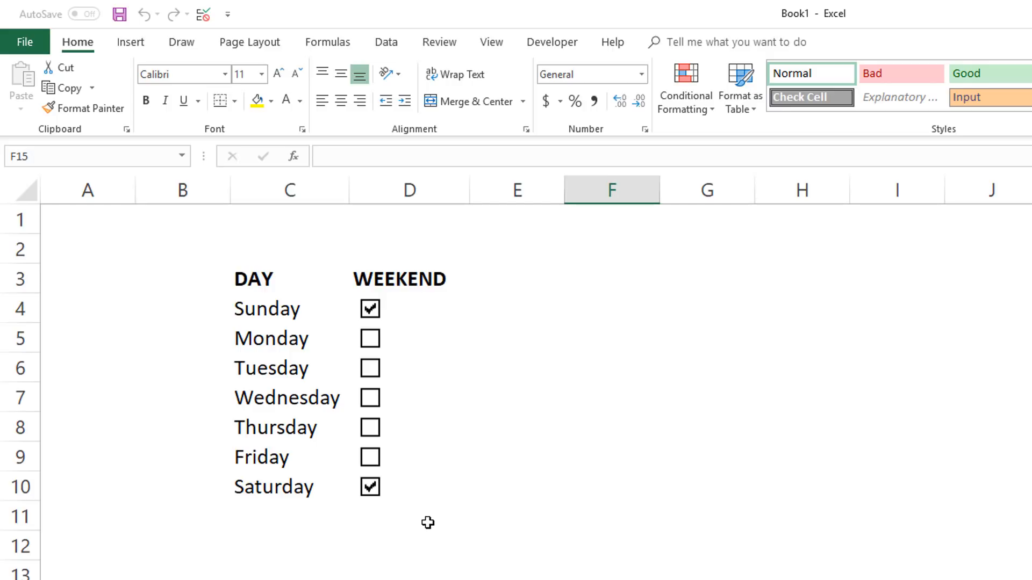
left_click(373, 490)
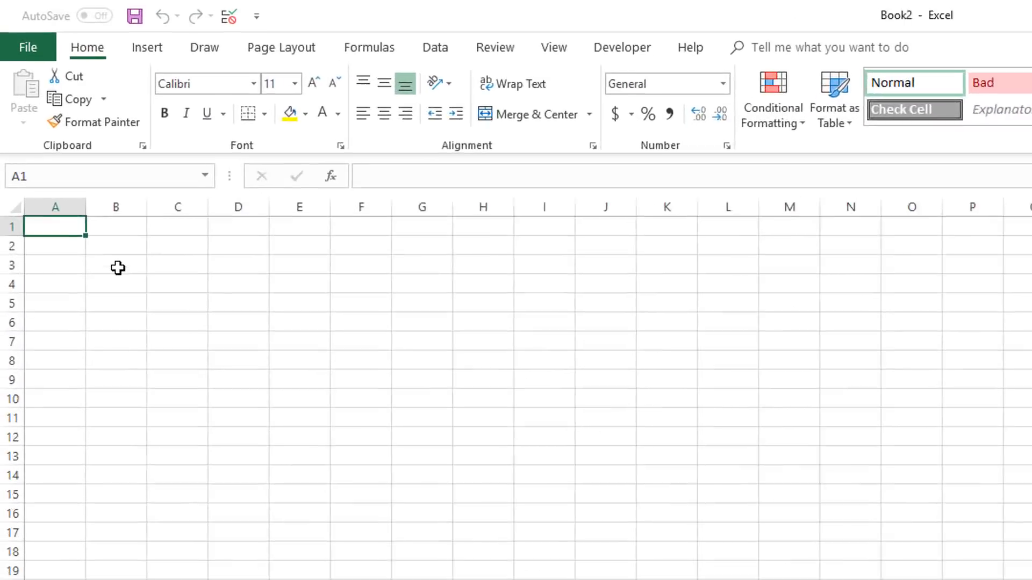
Step: Enter the heading DAY in cell C4 and Sunday in the cell below it
left_click(158, 277)
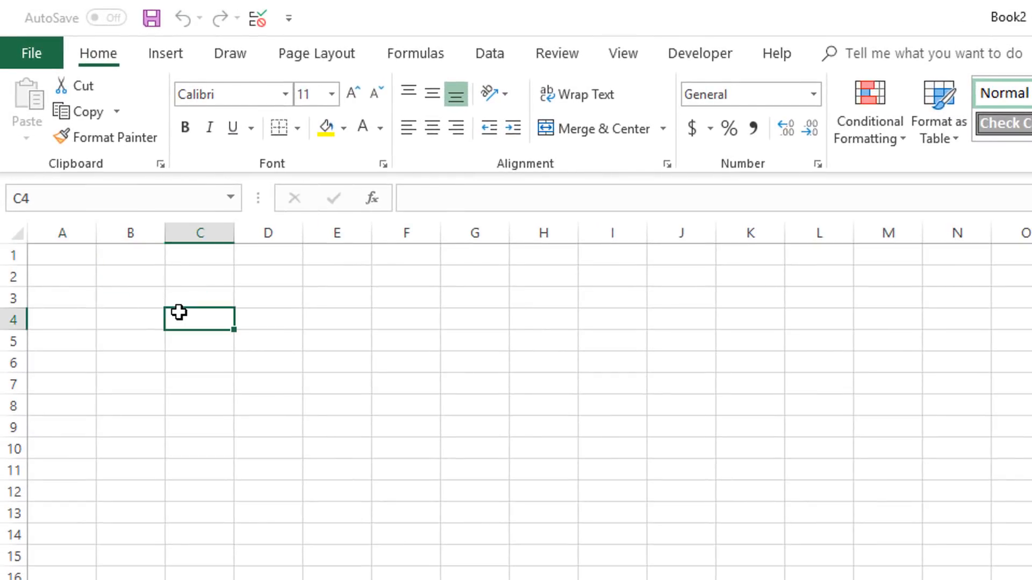
type("S")
key("BackSpace")
type("DAY")
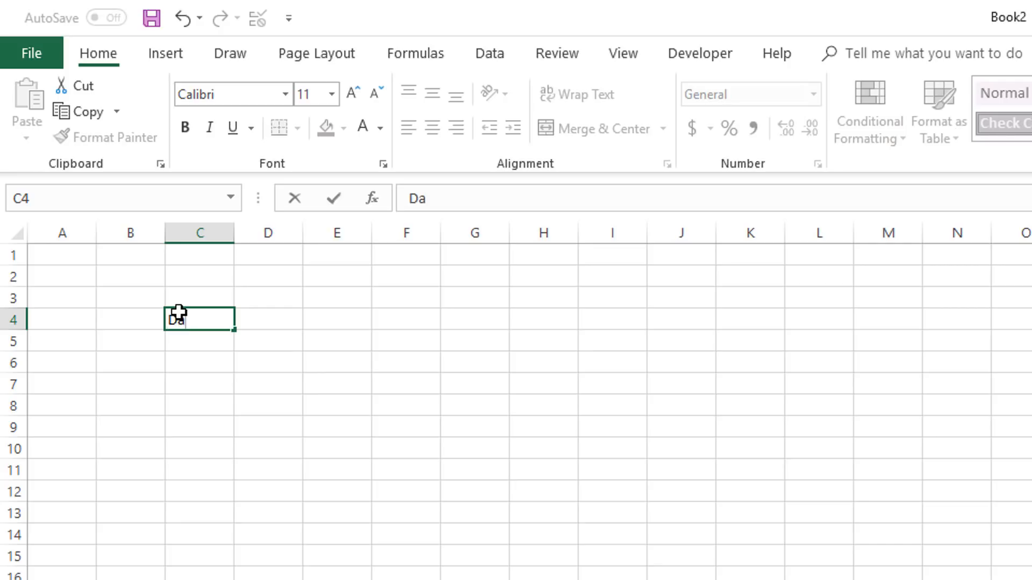
key("Up")
key("Down")
key("Down")
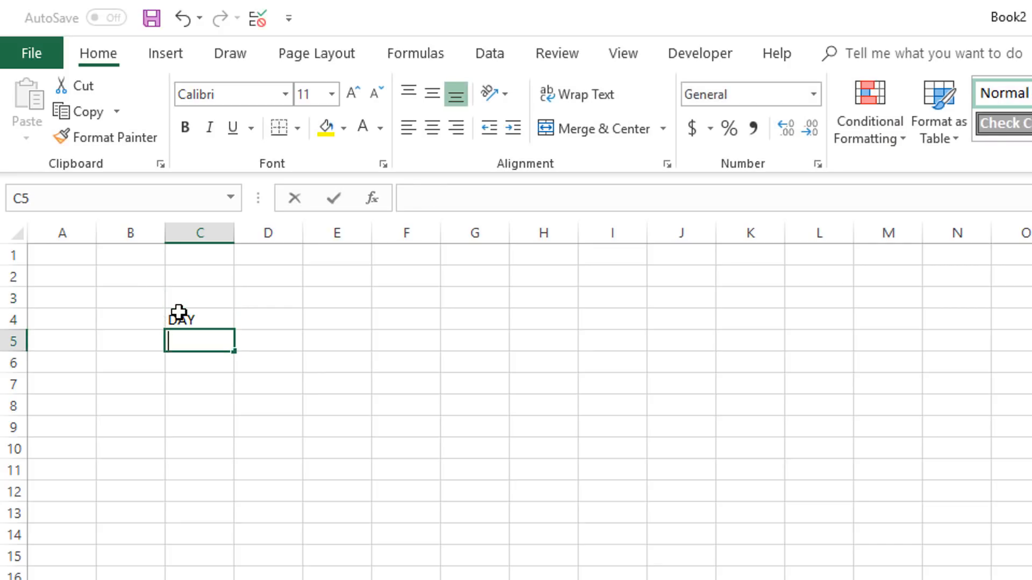
type("Sunday")
key("Return")
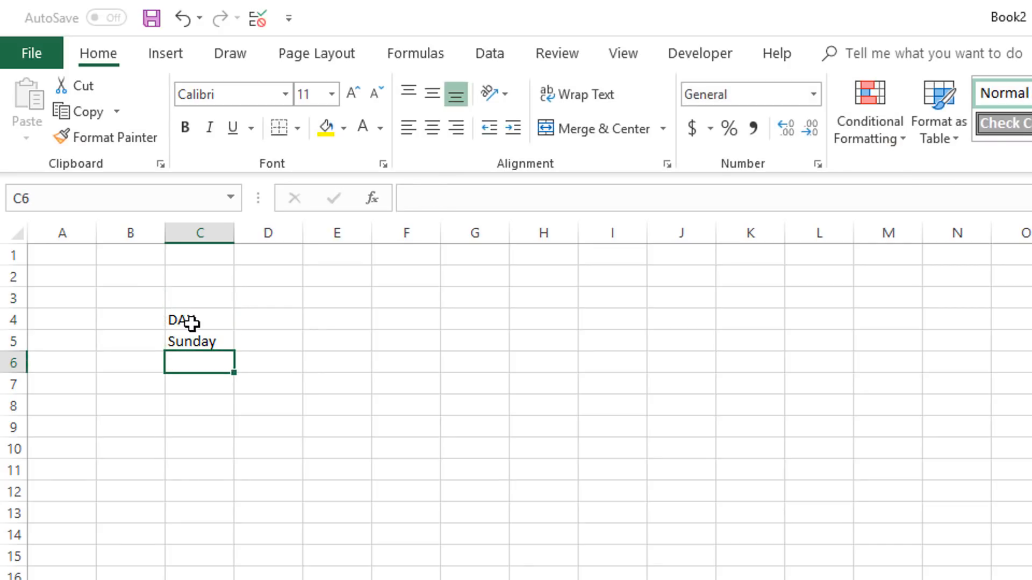
Step: Fill the weekday series from Sunday in C5 down to Saturday in C11 and autofit column C
left_click(207, 341)
left_click_drag(235, 352, 226, 480)
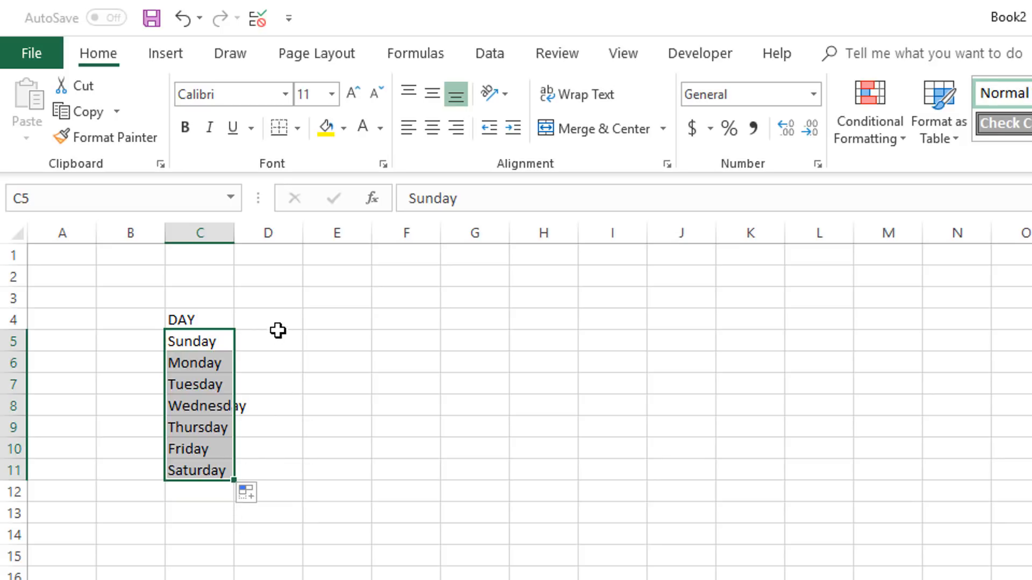
double_click(235, 232)
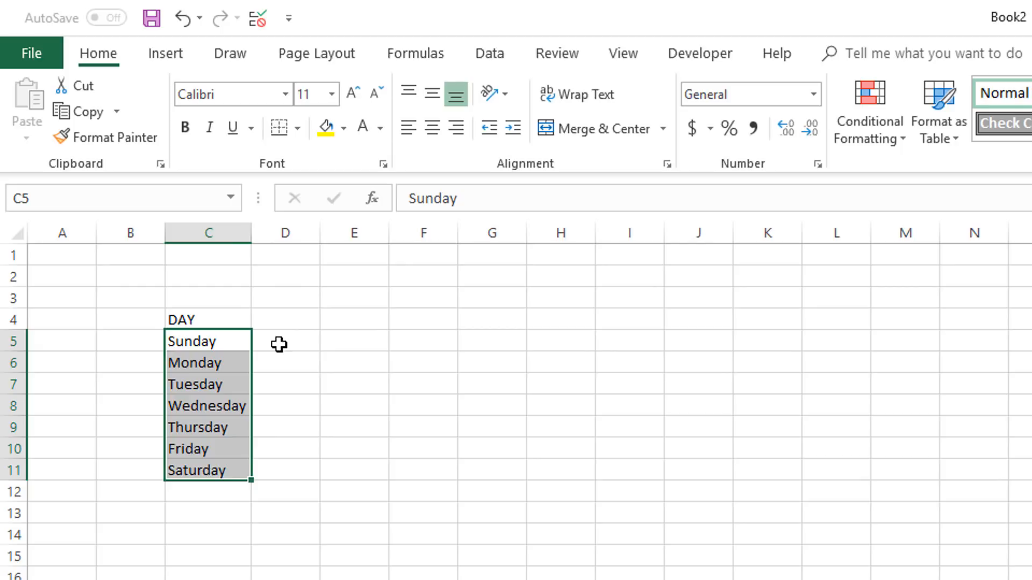
Step: Enter the heading WEEKEND in cell D4
left_click(279, 344)
key("Up")
type("WEEKEND")
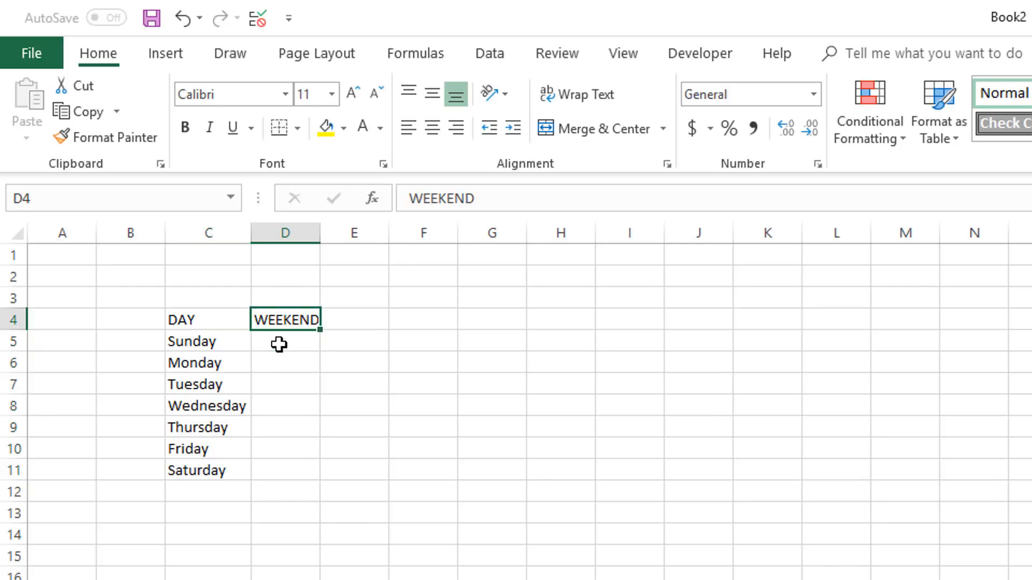
key("Return")
left_click_drag(321, 240, 344, 241)
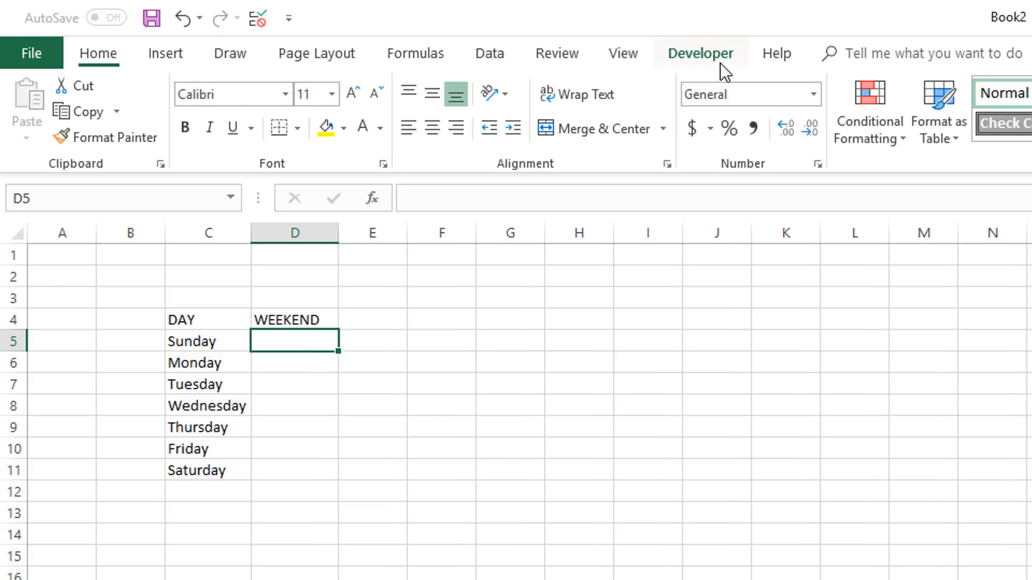
key("ctrl+z")
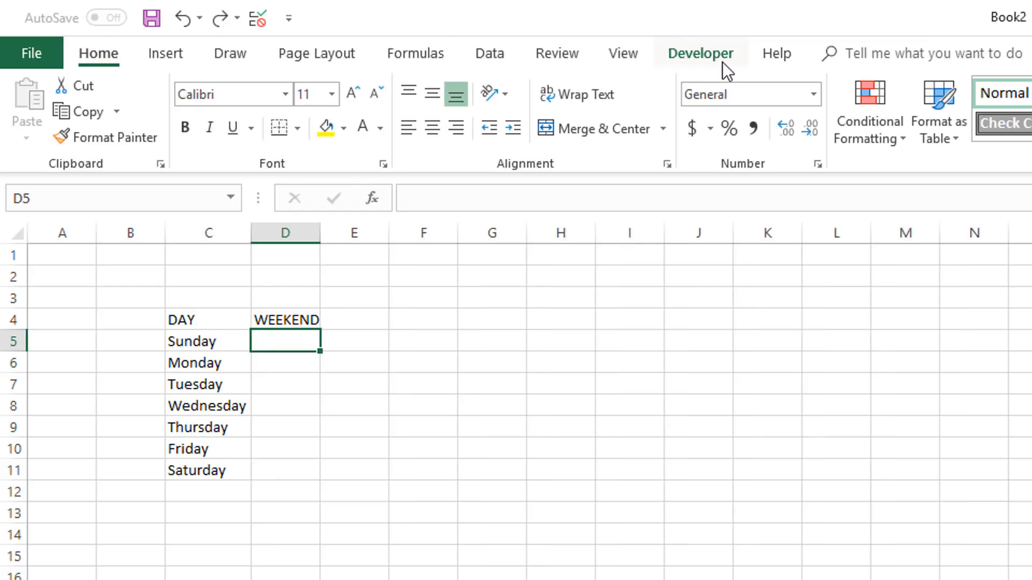
Step: Check the Developer tab's setting in the ribbon customization options and leave without saving changes
right_click(722, 63)
left_click(811, 131)
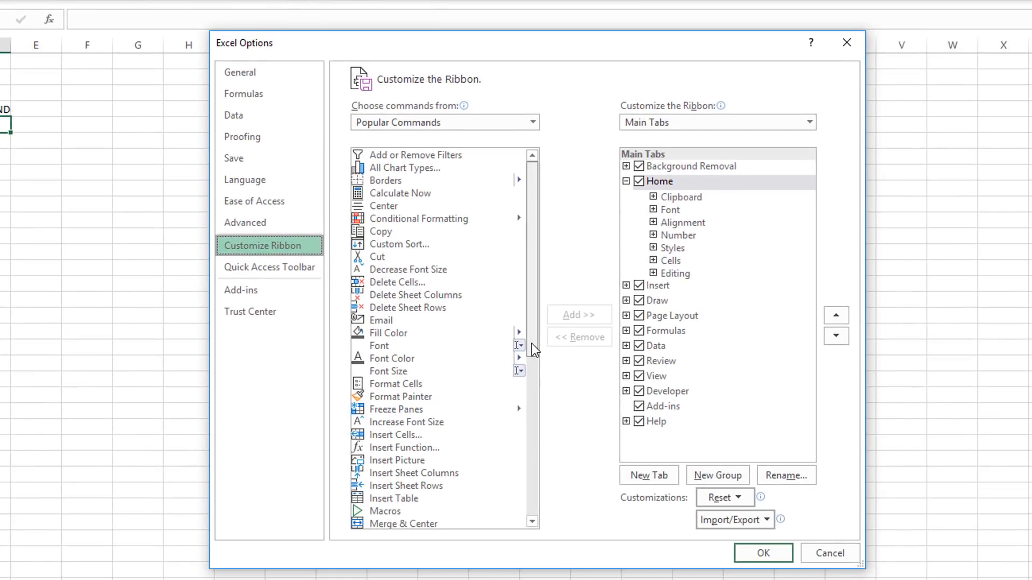
left_click_drag(531, 343, 531, 374)
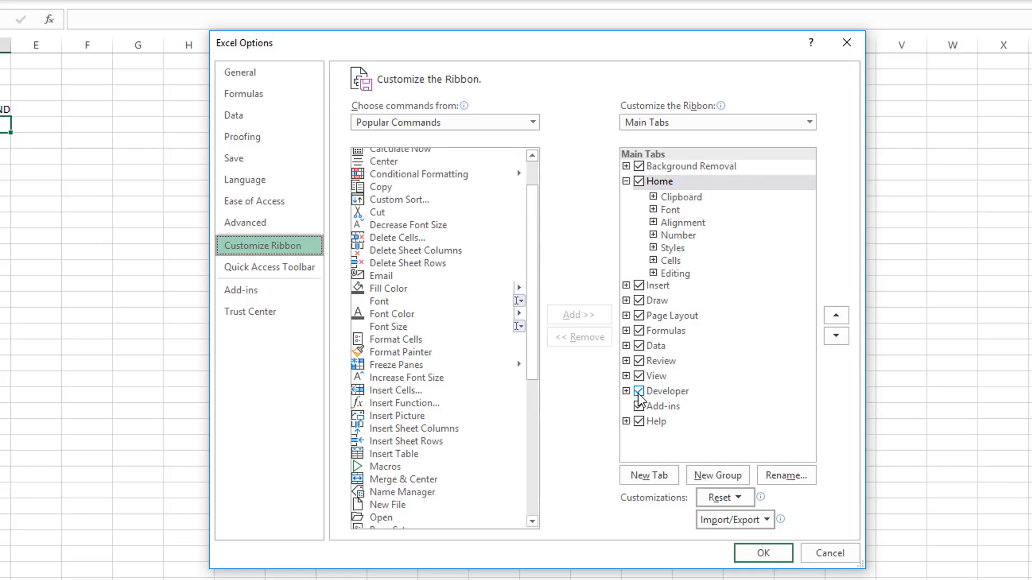
left_click(638, 391)
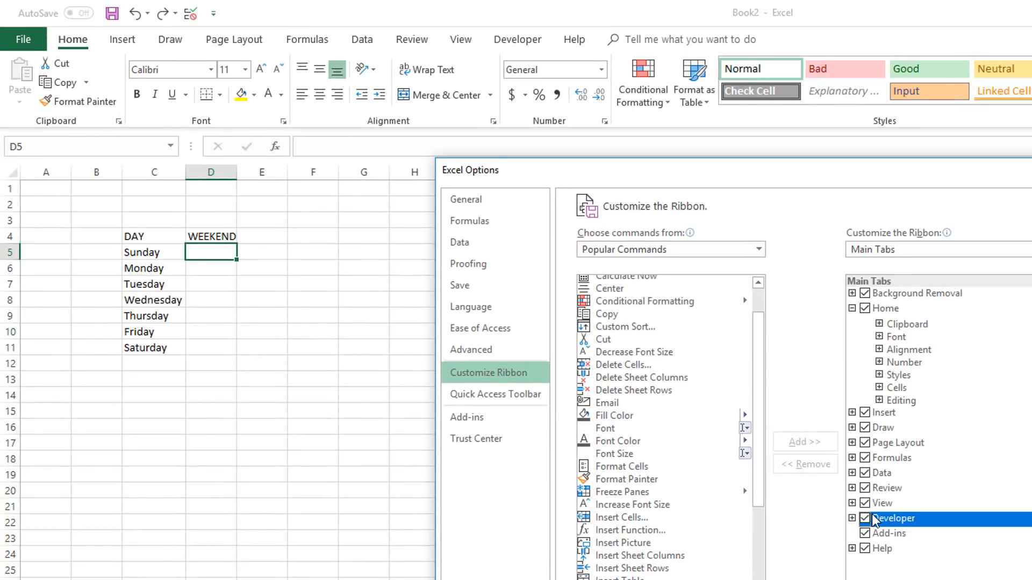
key("Escape")
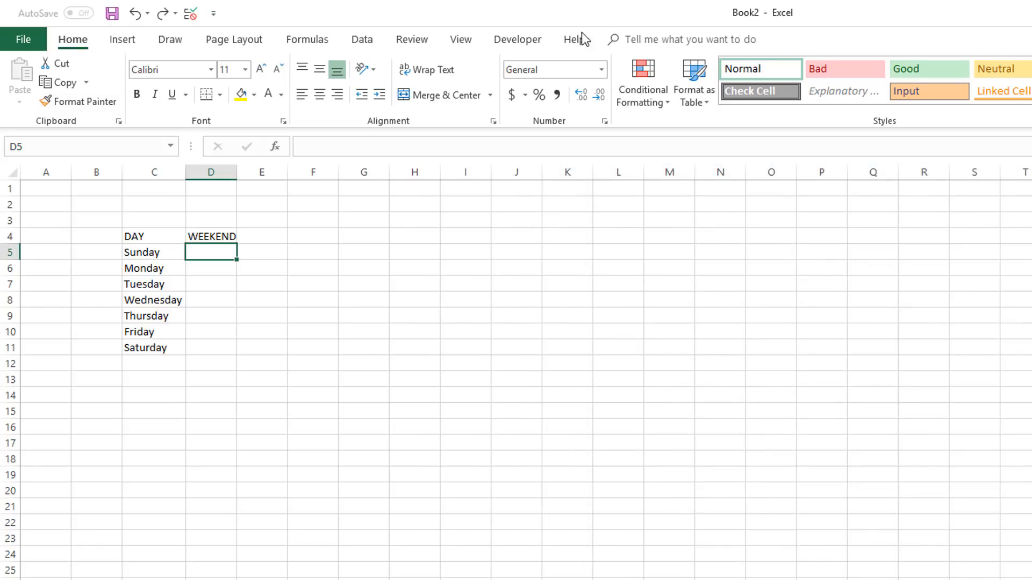
Step: Insert a form-control check box in cell D5 beside Sunday
left_click(535, 47)
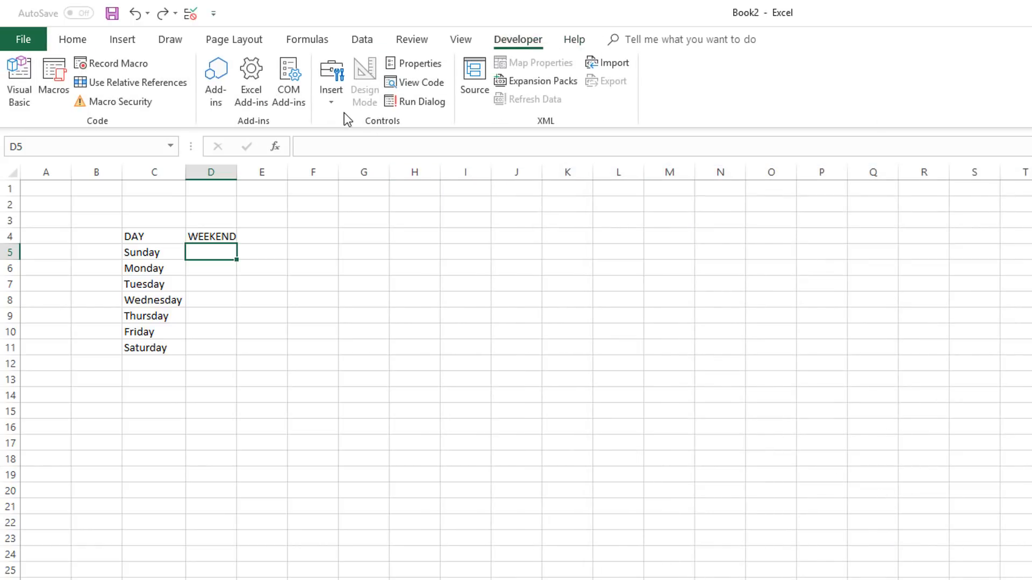
left_click(334, 101)
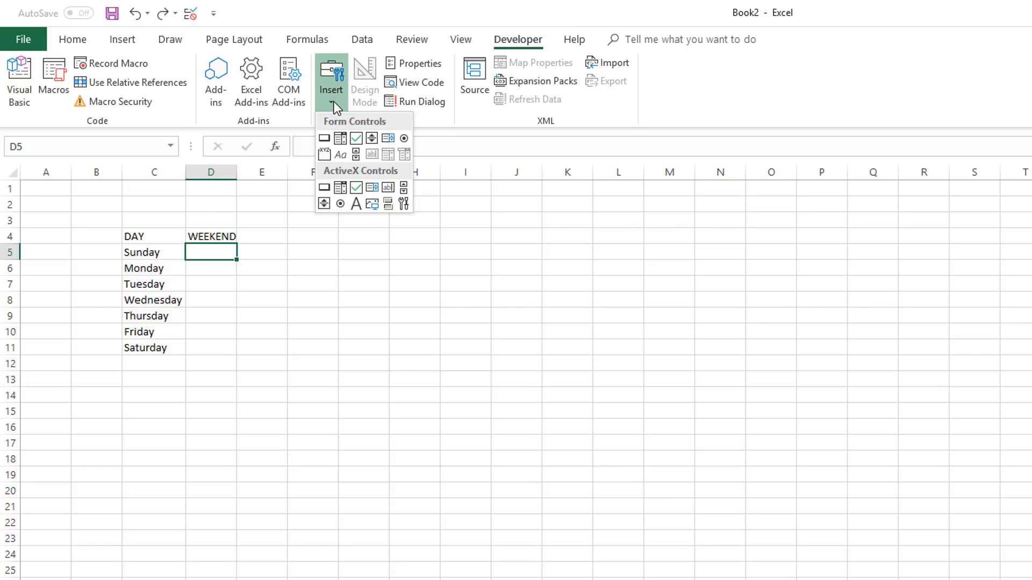
left_click(356, 138)
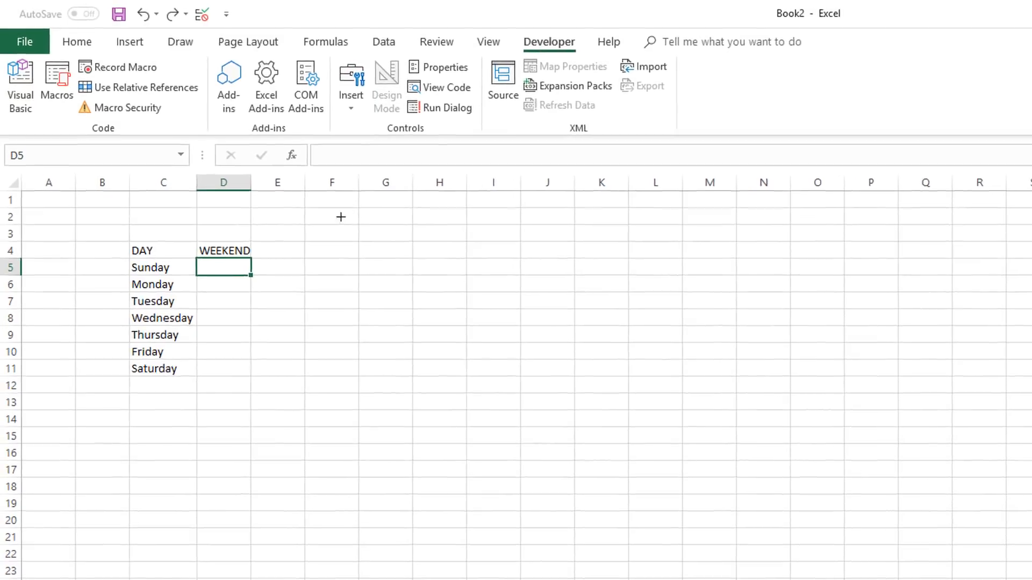
left_click_drag(245, 325, 283, 343)
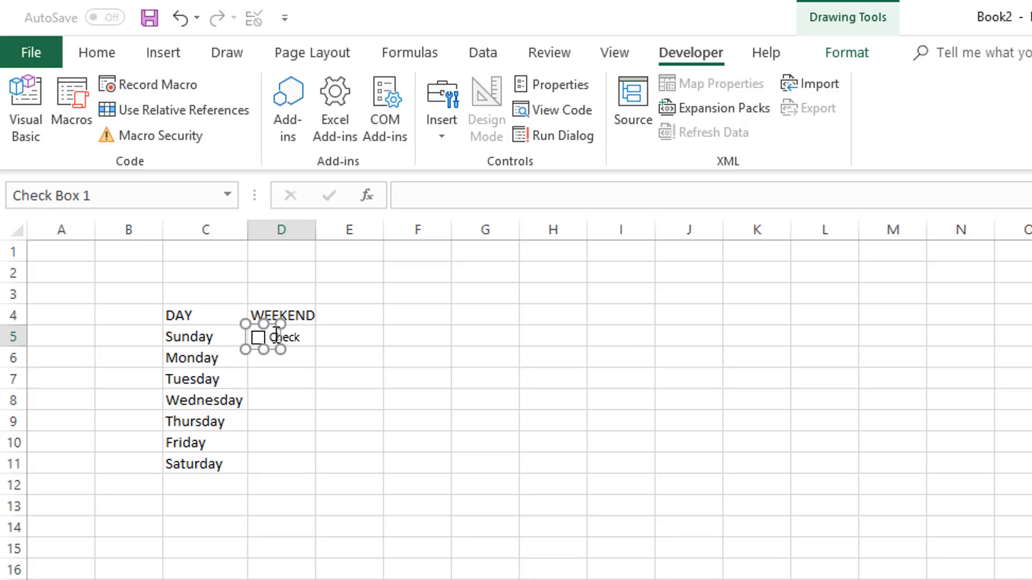
Step: Delete the label text of the check box in D5 so only the box remains
right_click(276, 335)
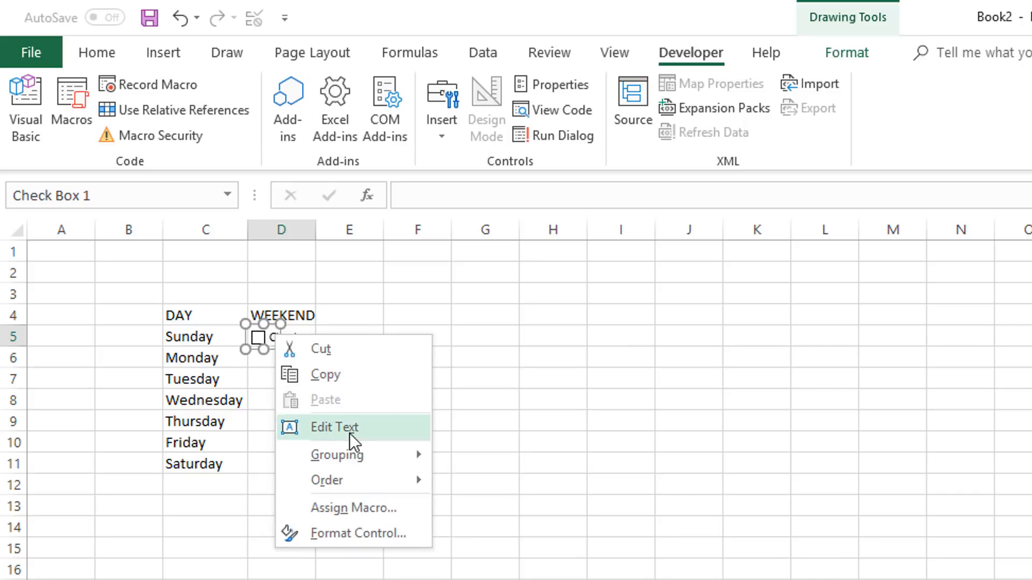
left_click(349, 433)
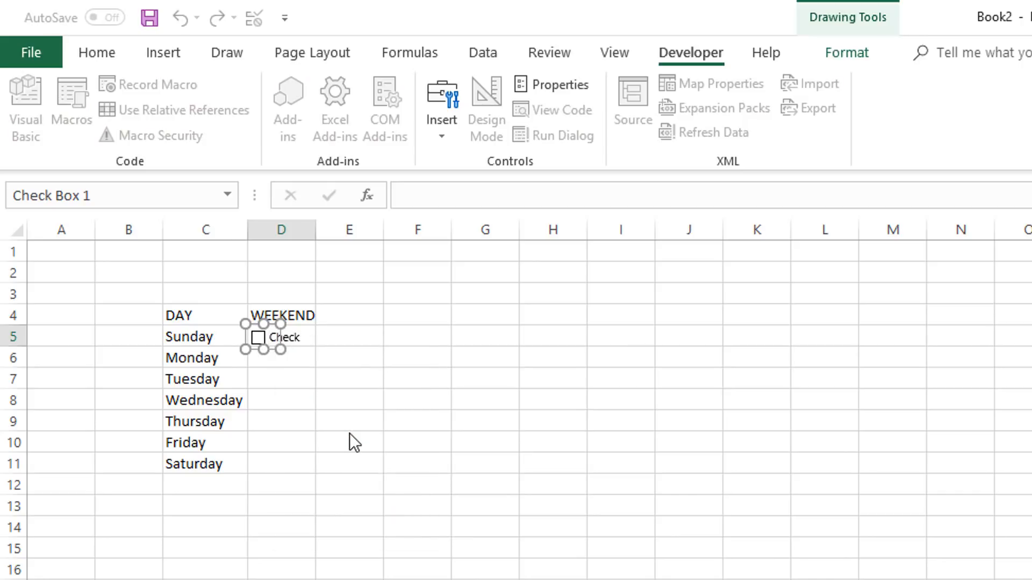
key("Delete")
key("Delete")
key("Delete")
key("Delete")
key("Delete")
key("Delete")
key("Delete")
key("Delete")
key("Delete")
key("Delete")
key("Delete")
left_click(344, 400)
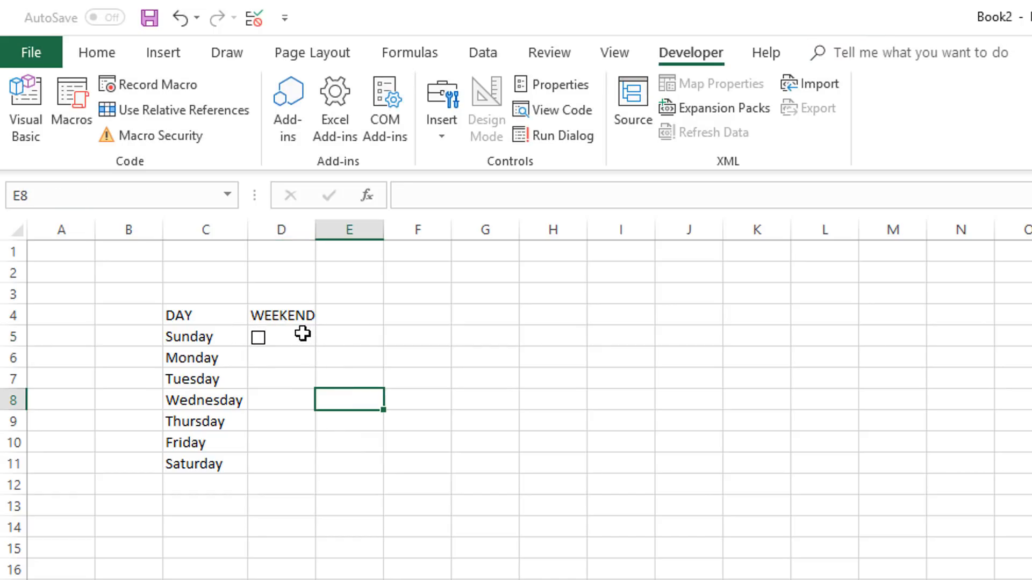
Step: Widen column D slightly and right-align the day names in C5:C11
left_click_drag(316, 232, 326, 233)
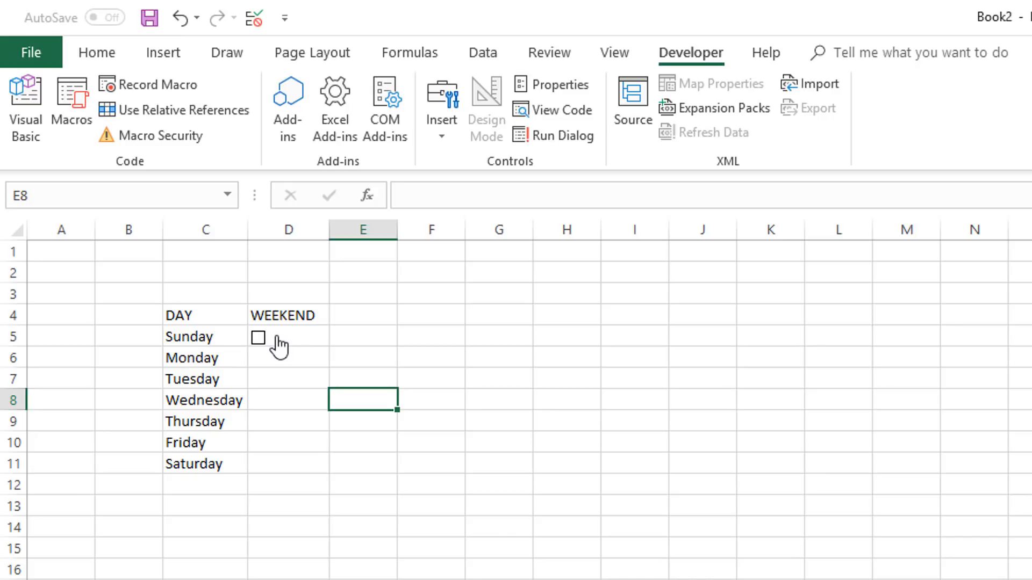
left_click_drag(197, 339, 207, 462)
left_click(93, 54)
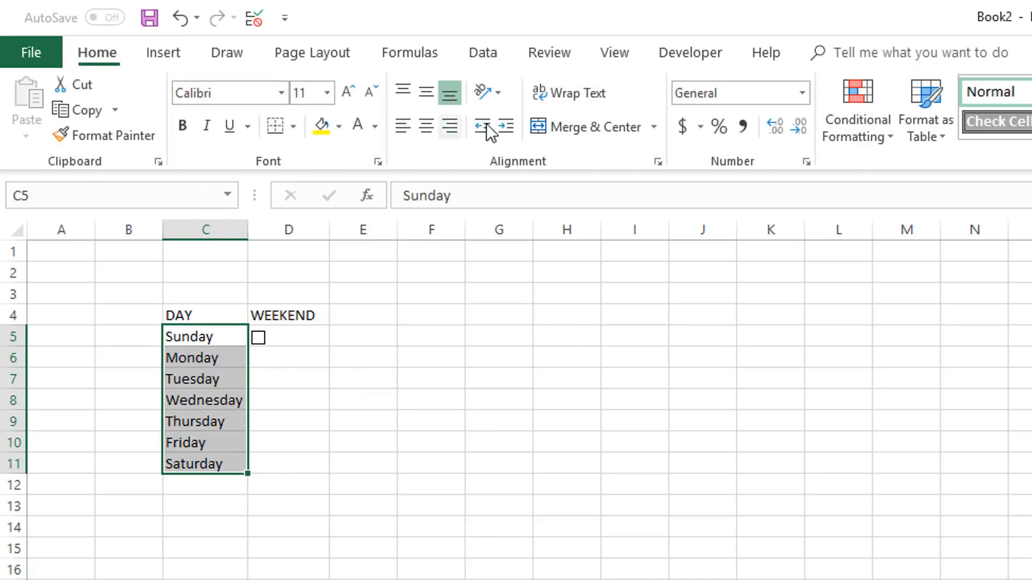
left_click(456, 129)
left_click(304, 360)
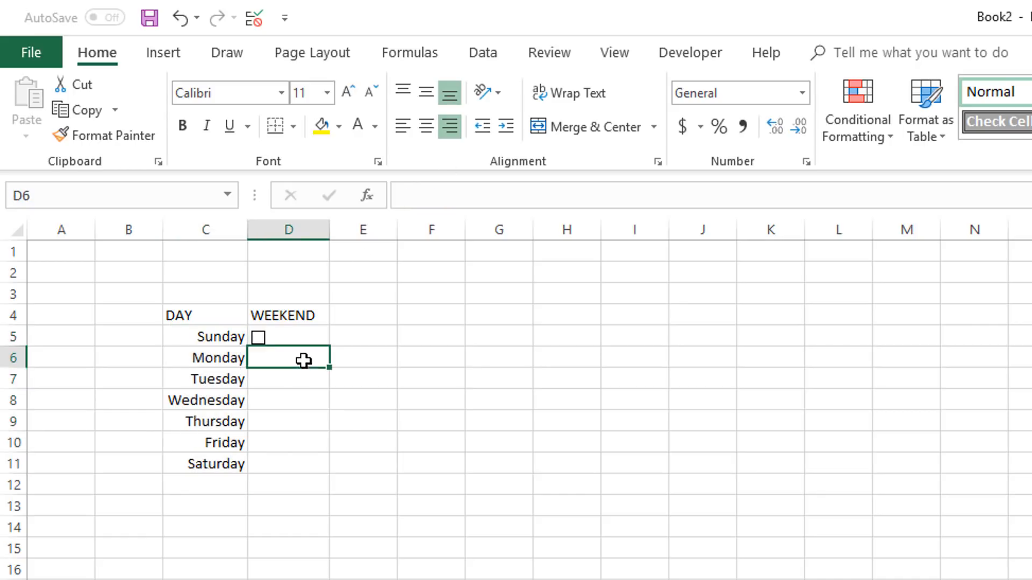
Step: Make the DAY and WEEKEND headings in C4:D4 bold and center them
left_click_drag(244, 311, 258, 311)
key("ctrl+b")
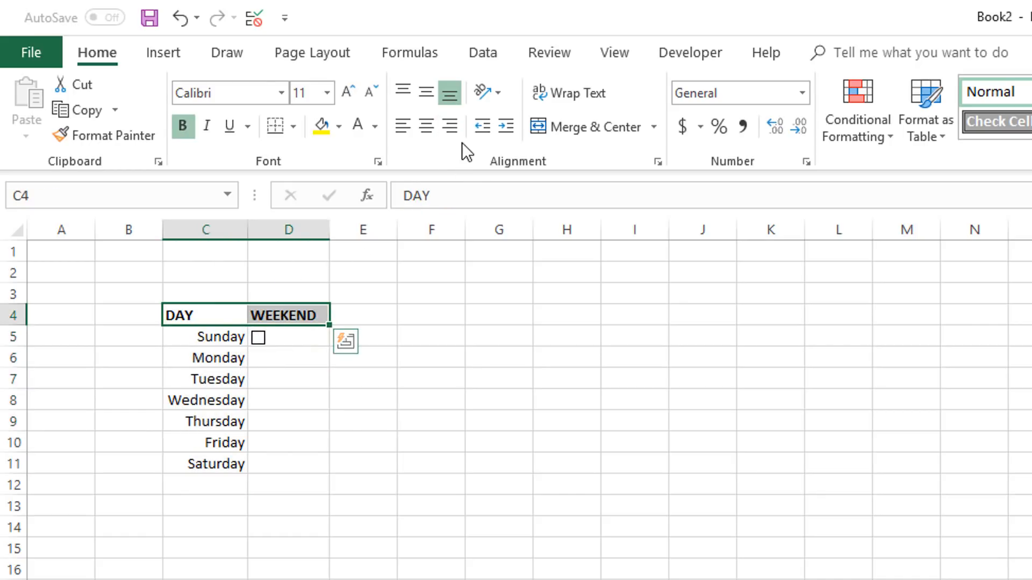
left_click(426, 129)
left_click(445, 412)
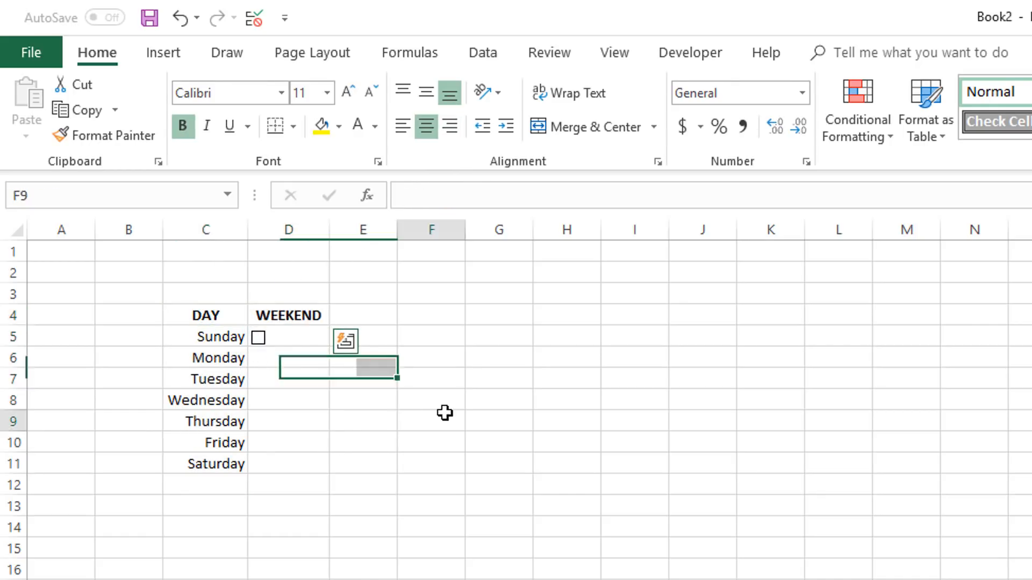
Step: Link the Sunday check box to cell $D$5 in its control format settings, keeping its value Unchecked
right_click(263, 341)
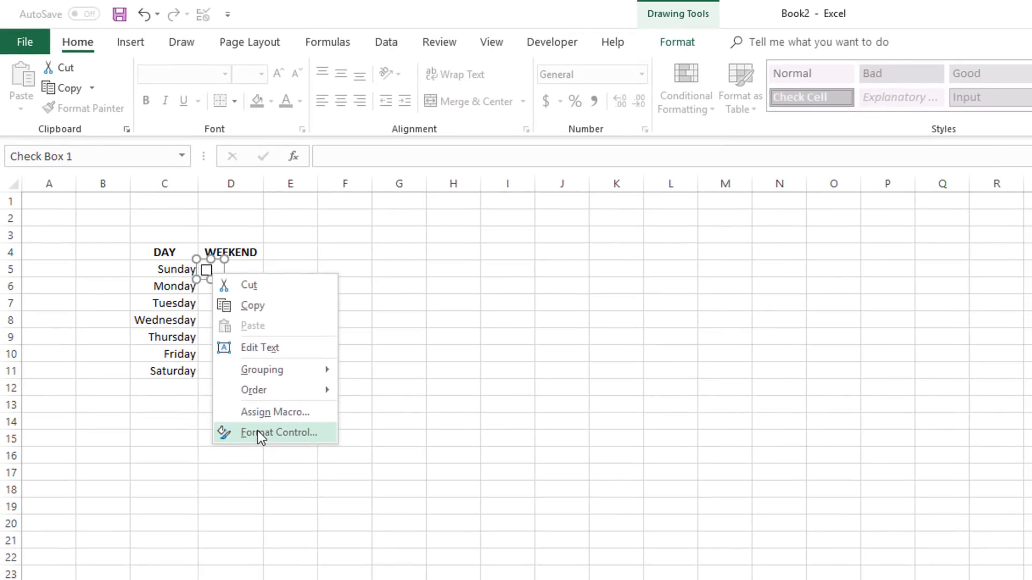
left_click(258, 433)
left_click_drag(395, 135, 432, 179)
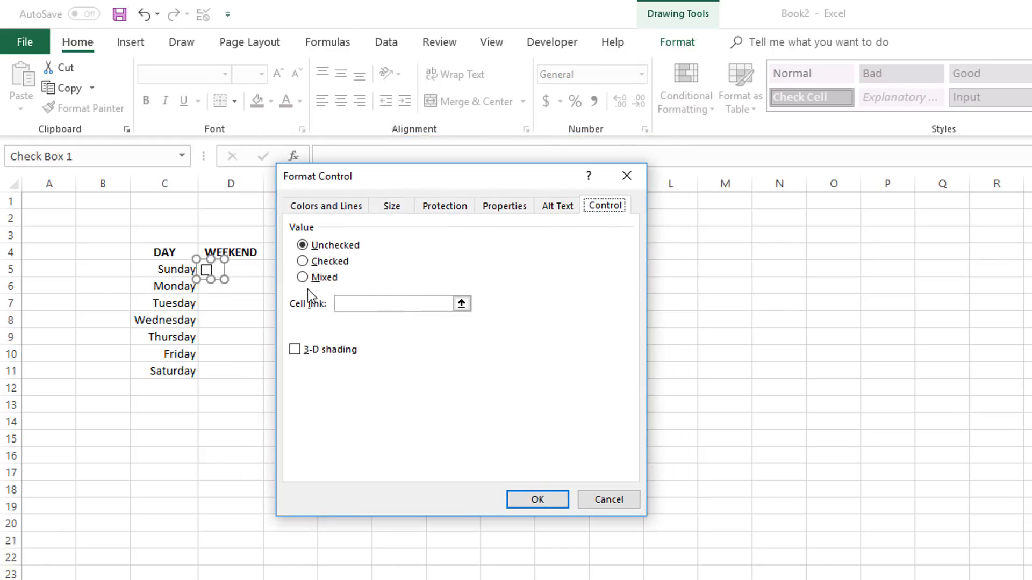
left_click(394, 305)
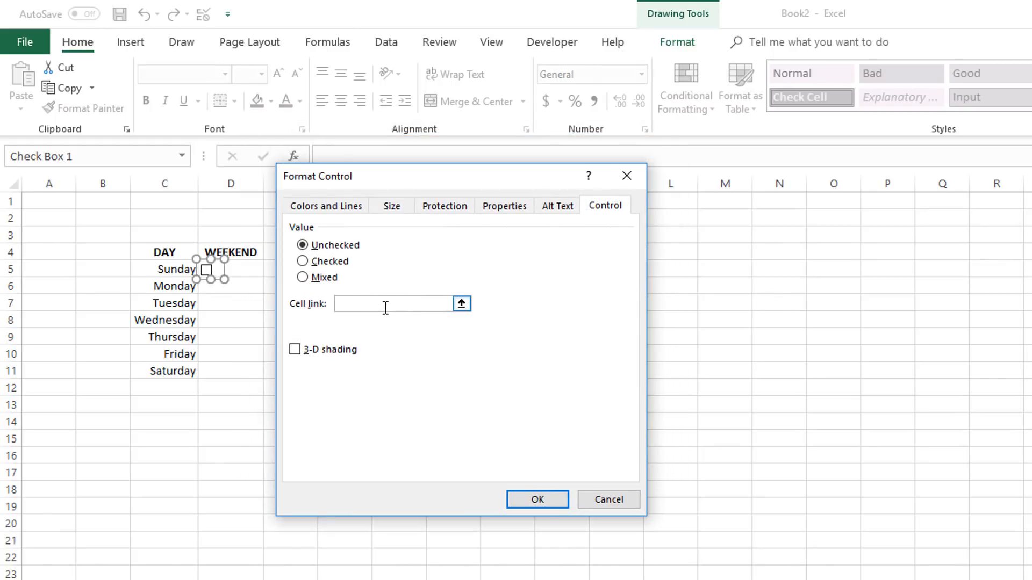
left_click(244, 269)
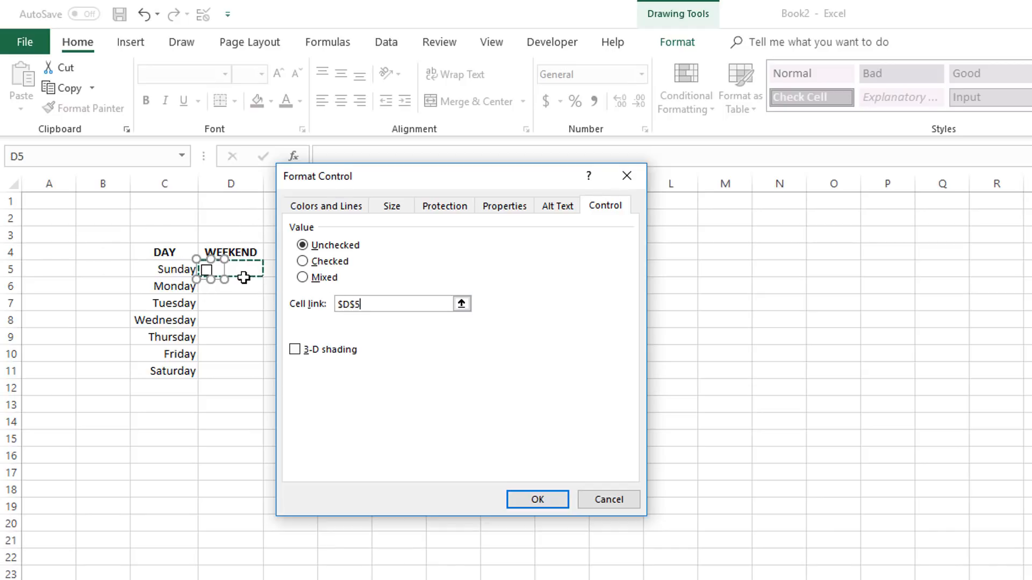
left_click(531, 501)
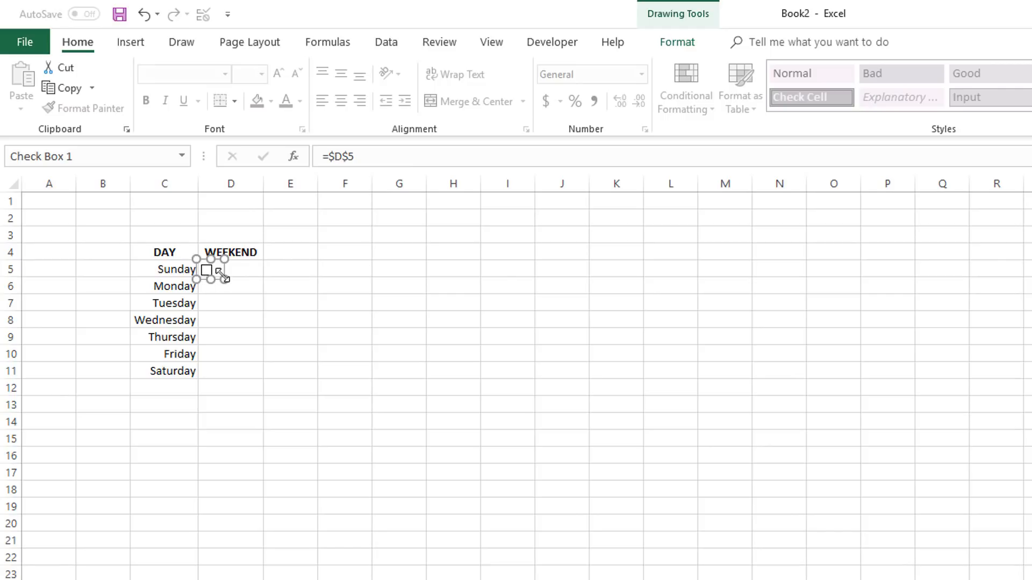
left_click(304, 288)
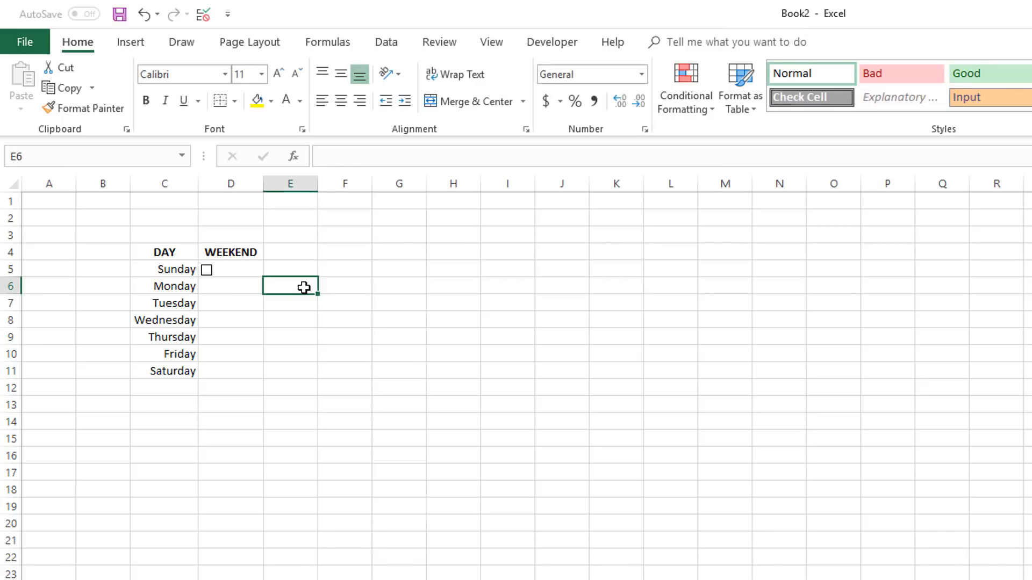
Step: Toggle the Sunday check box on and off to test its cell link, leaving it unchecked
left_click(208, 273)
left_click(208, 273)
left_click(207, 273)
left_click(208, 273)
Step: Copy cell D5 with its Sunday check box into D6:D11 so every other day gets a check box
left_click(289, 266)
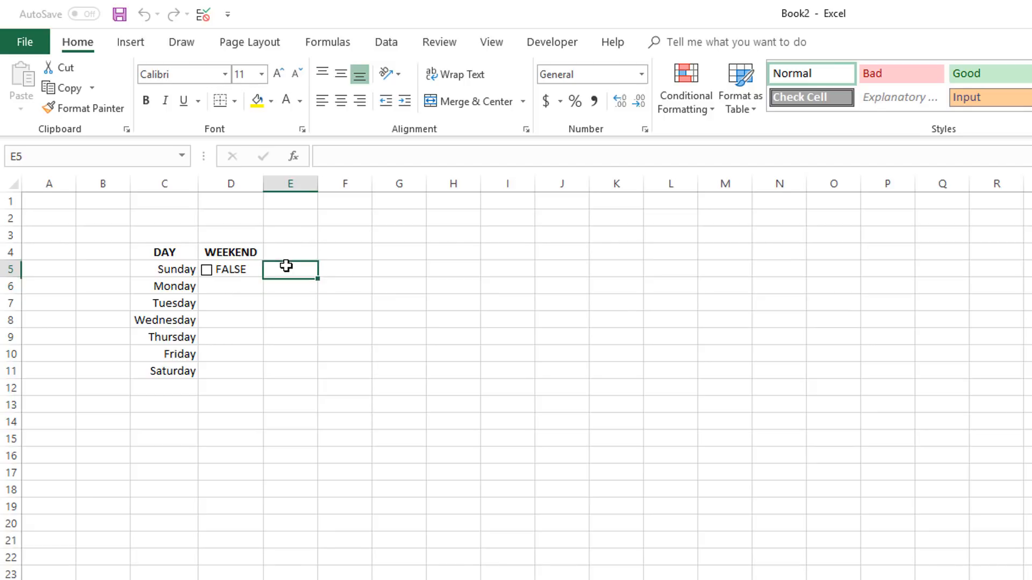
key("Left")
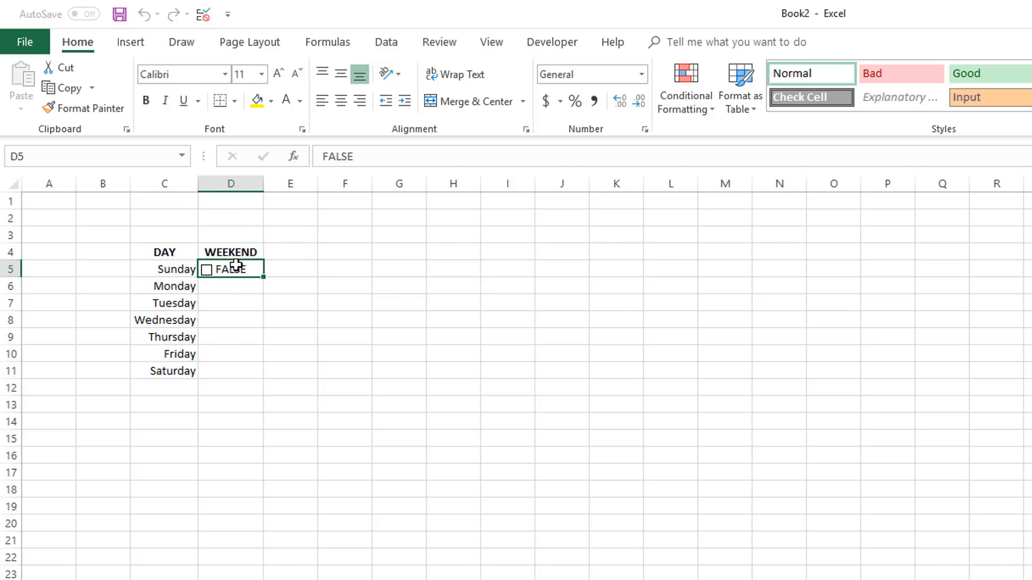
key("ctrl+c")
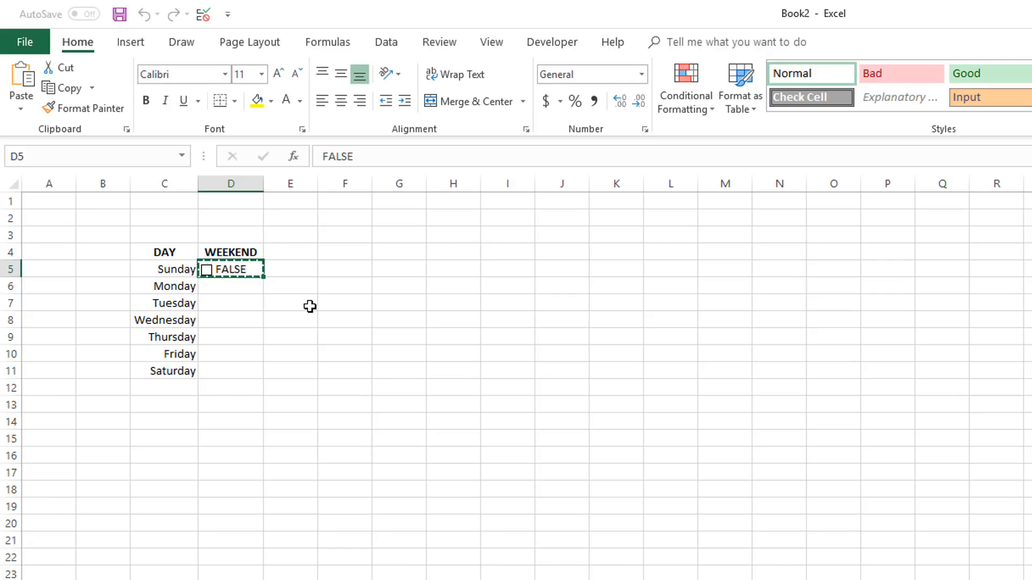
left_click_drag(244, 281, 231, 367)
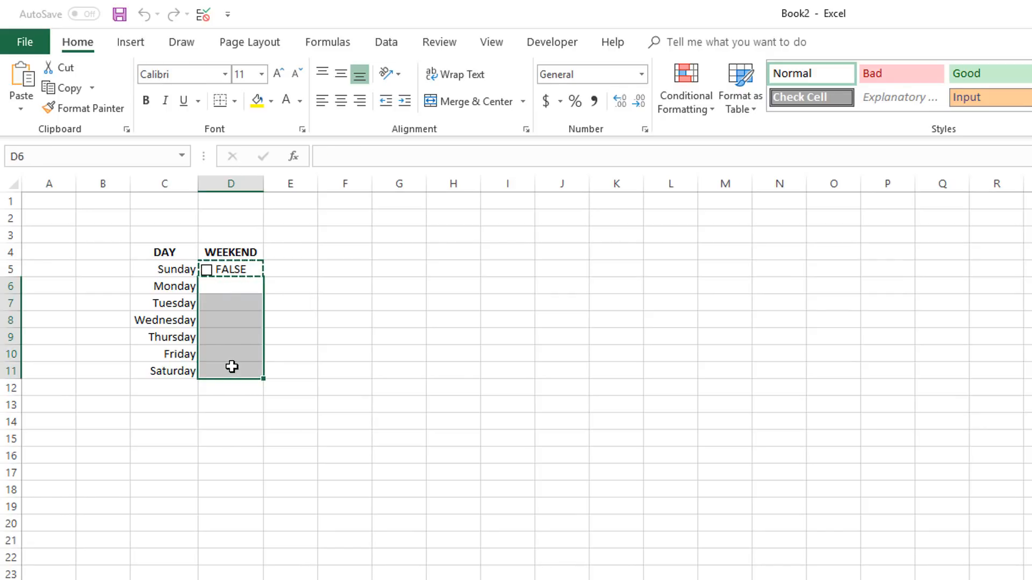
key("ctrl+v")
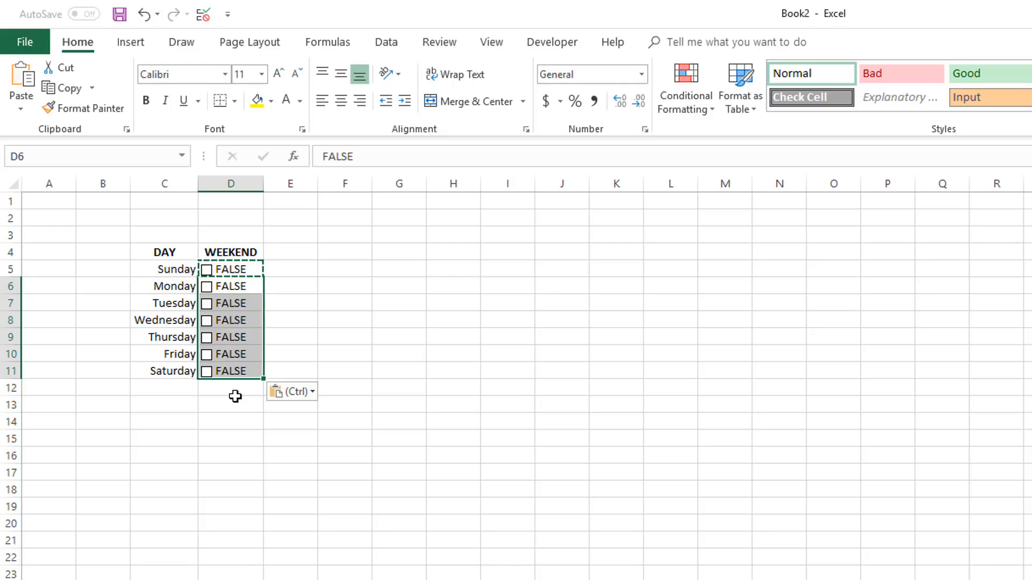
left_click(296, 288)
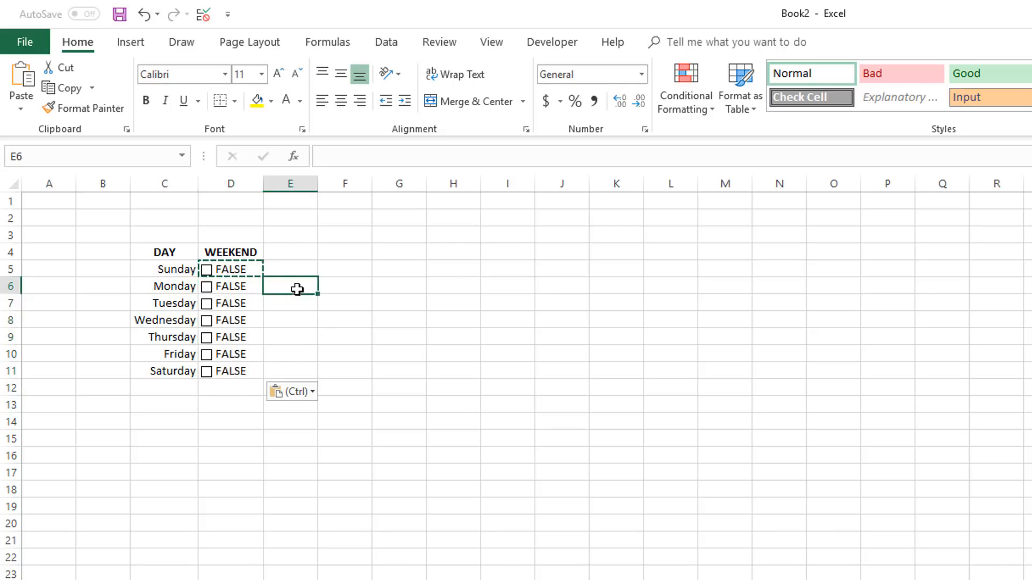
Step: Change the Monday check box's cell link to $D$6 in its control format settings
right_click(209, 288)
left_click(250, 447)
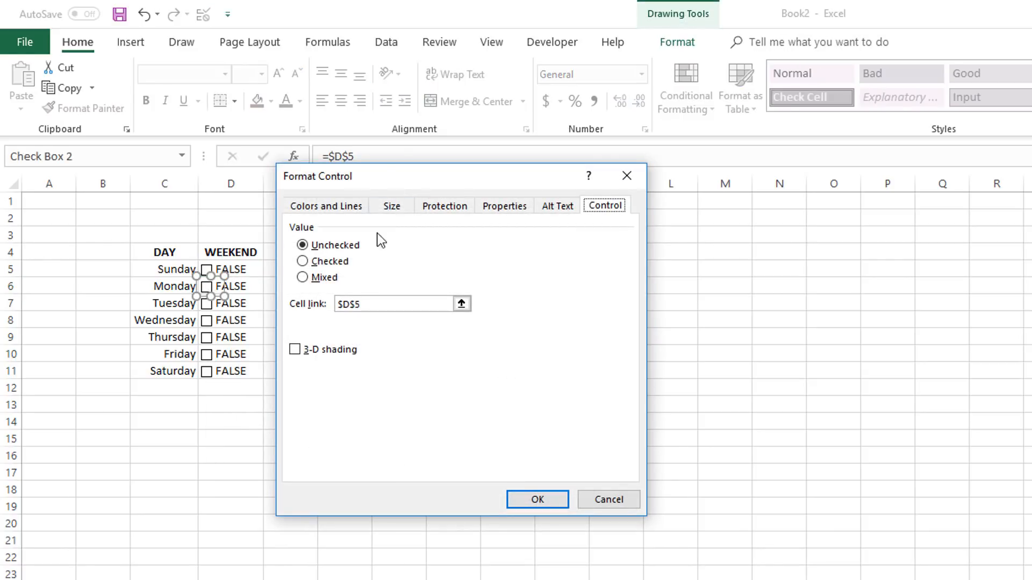
double_click(366, 305)
left_click(372, 304)
key("BackSpace")
type("6")
left_click(532, 498)
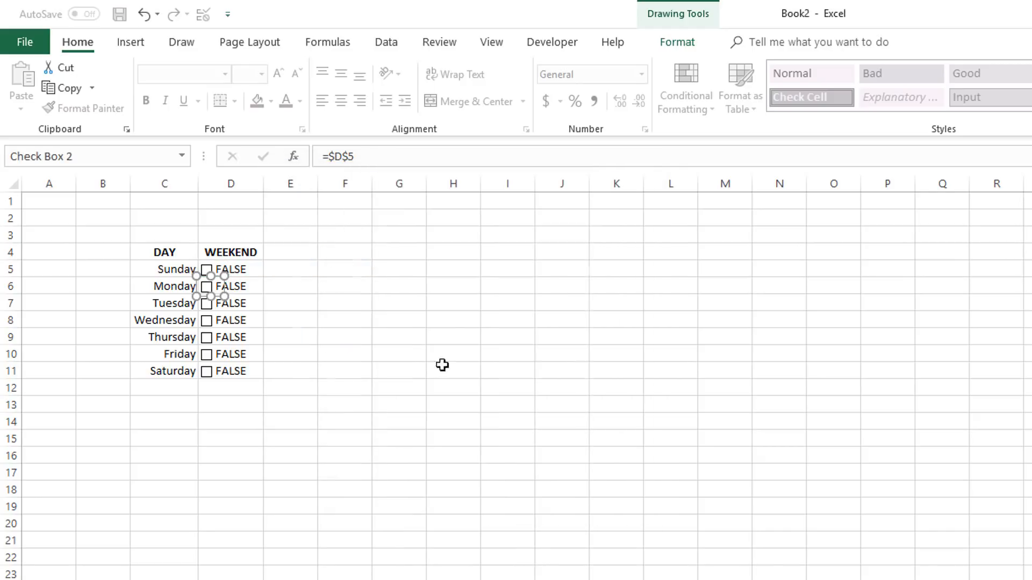
Step: Link the Tuesday check box to cell $D$7 in its control format settings
right_click(214, 311)
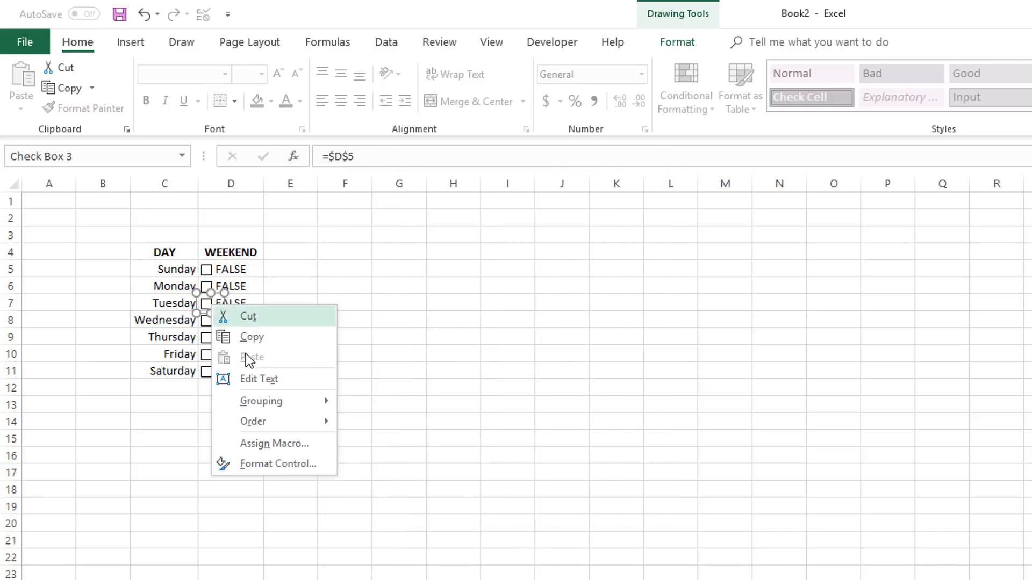
left_click(267, 466)
double_click(371, 307)
left_click(236, 304)
key("Return")
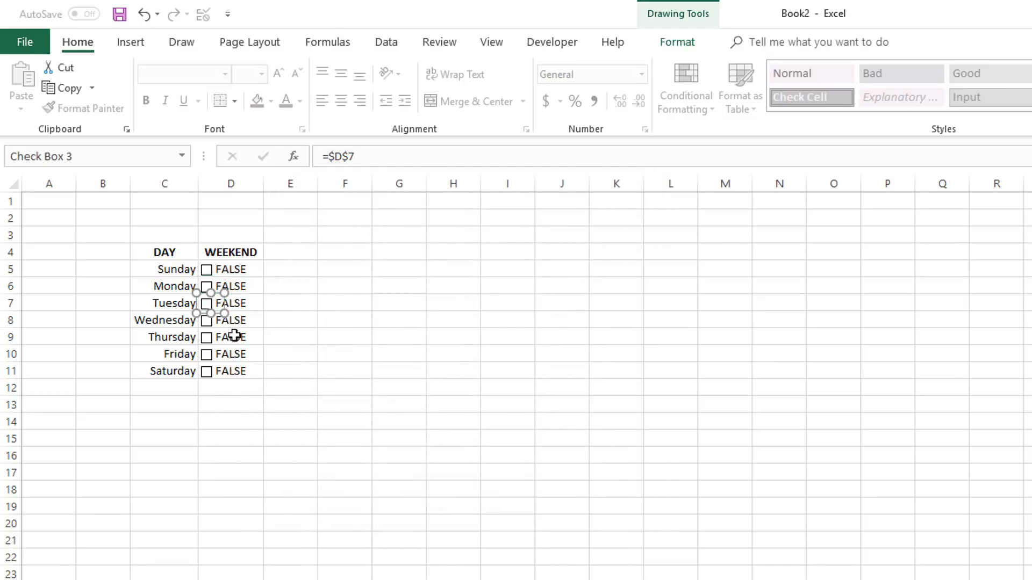
Step: Set the cell link of the Wednesday check box to $D$8 through its format control settings
right_click(208, 325)
left_click(279, 488)
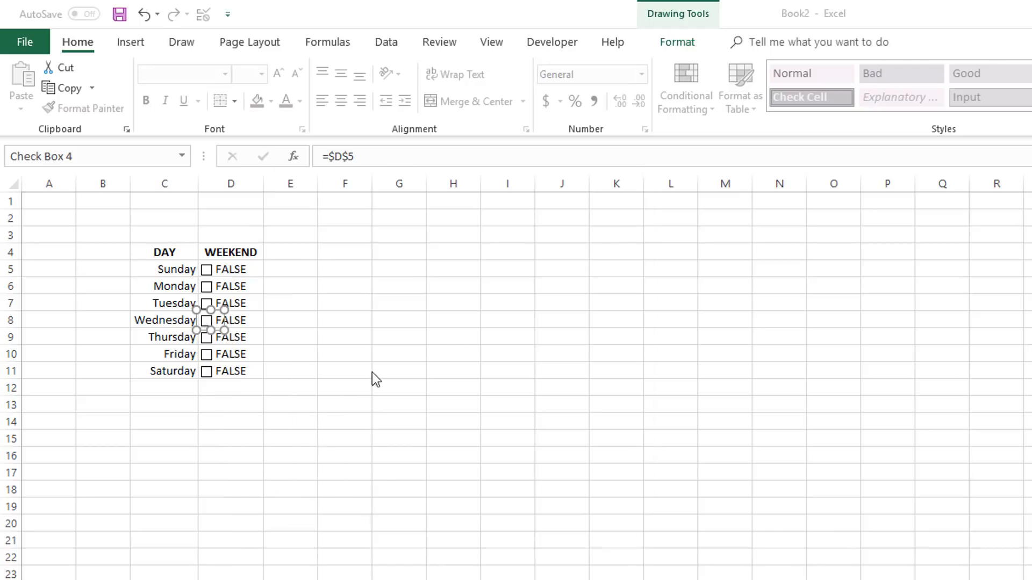
double_click(376, 310)
left_click(253, 323)
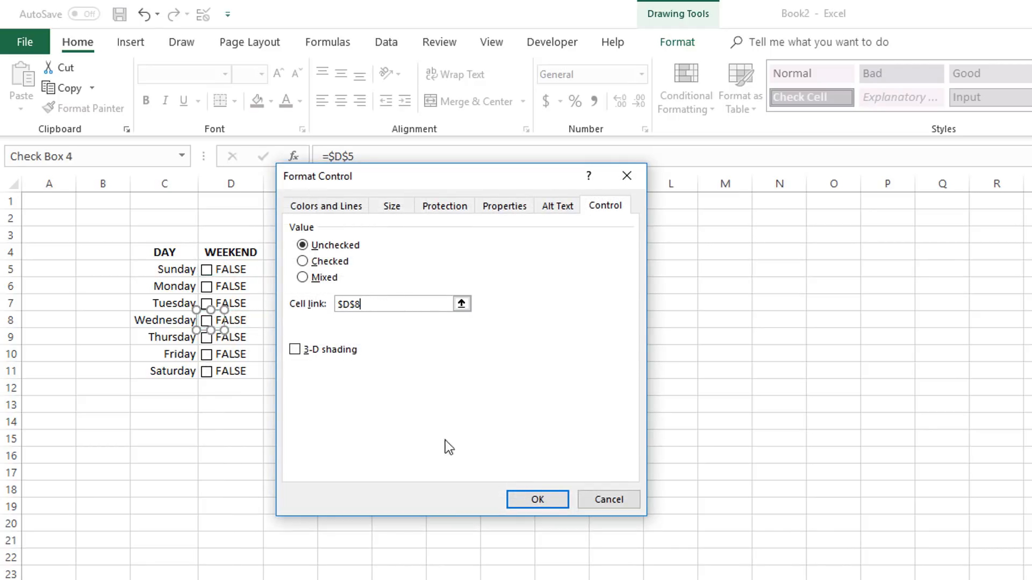
left_click(519, 499)
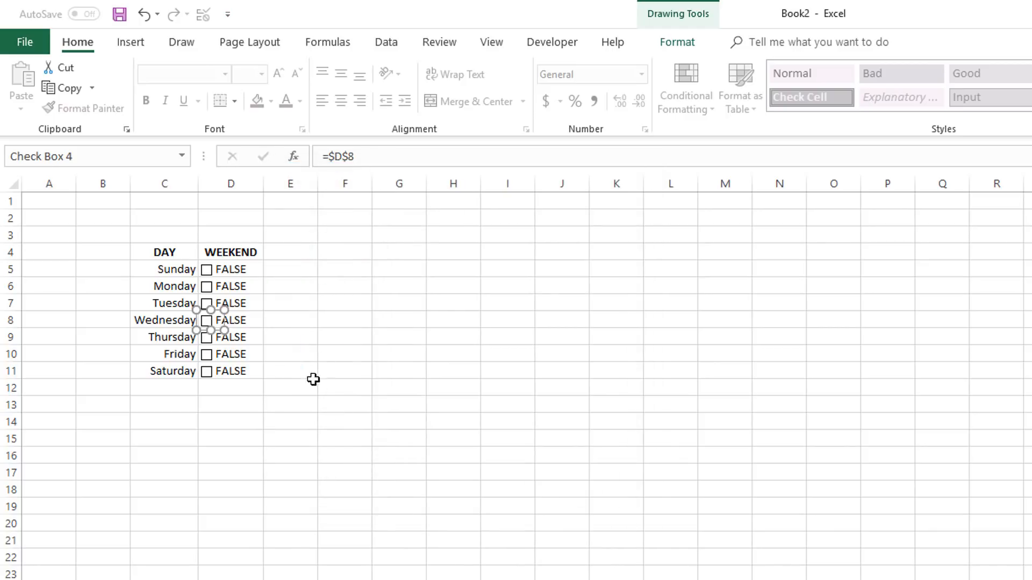
Step: Point the Thursday check box's cell link to $D$9 in its control format settings
right_click(208, 341)
left_click(261, 500)
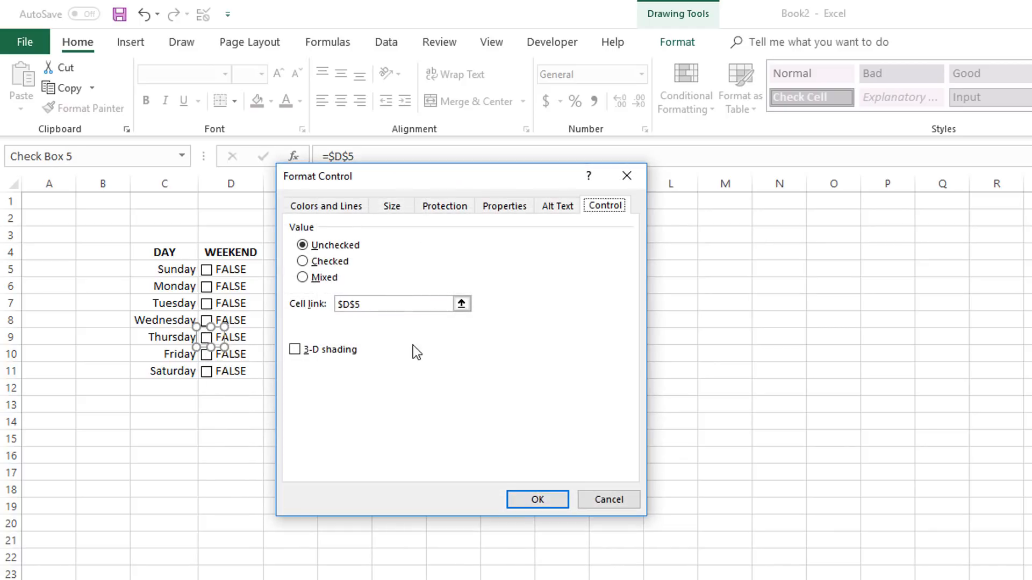
double_click(375, 309)
left_click(254, 340)
left_click(561, 498)
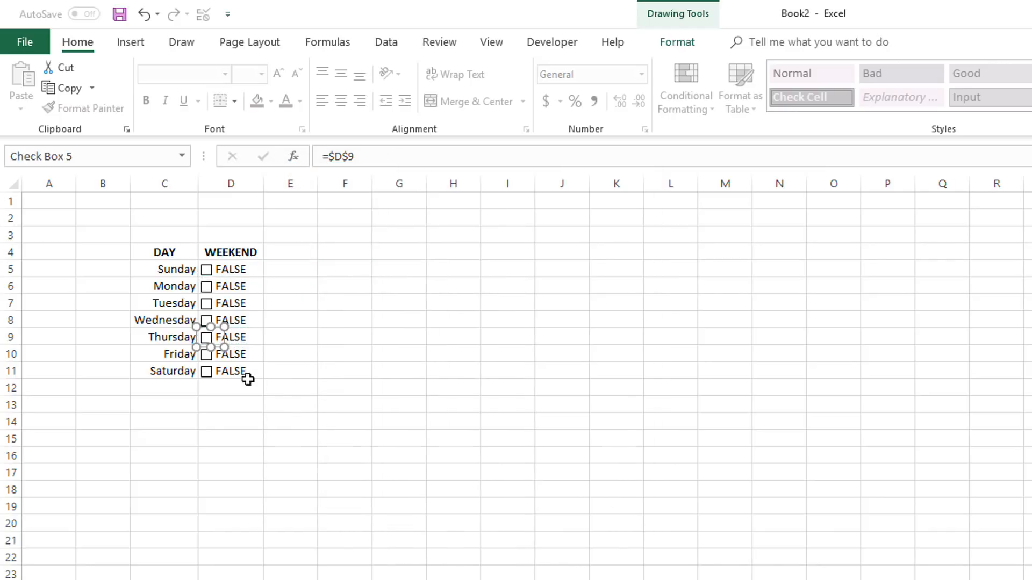
Step: Replace the Friday check box's cell link with $D$10 in its control format settings
right_click(210, 355)
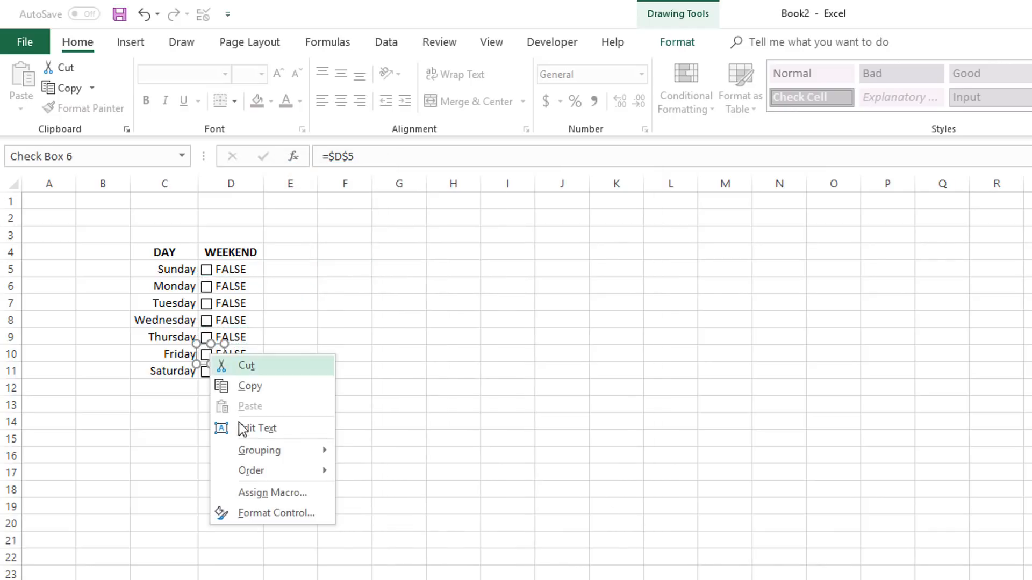
left_click(262, 512)
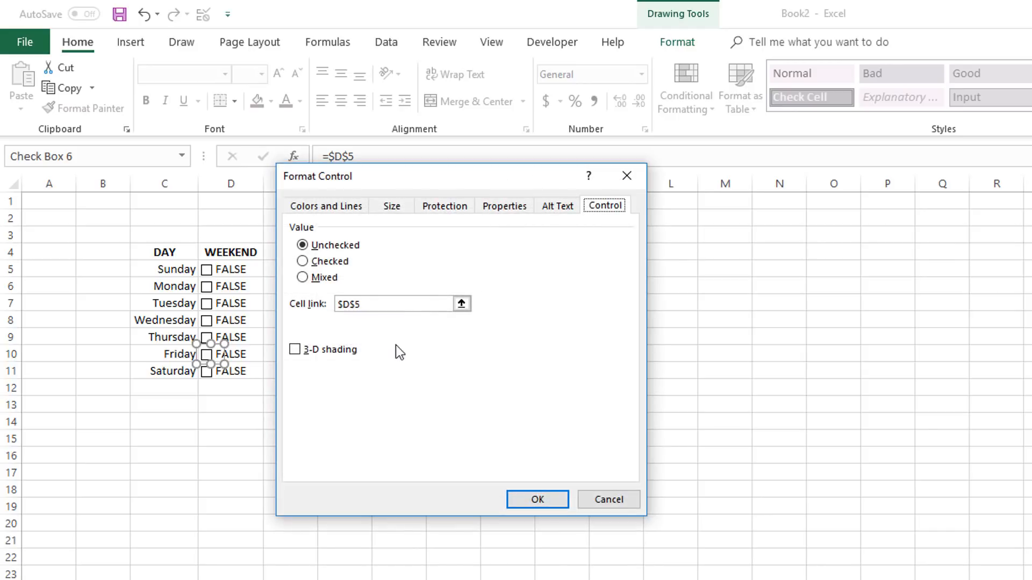
left_click_drag(377, 310, 331, 307)
left_click(237, 354)
left_click(517, 497)
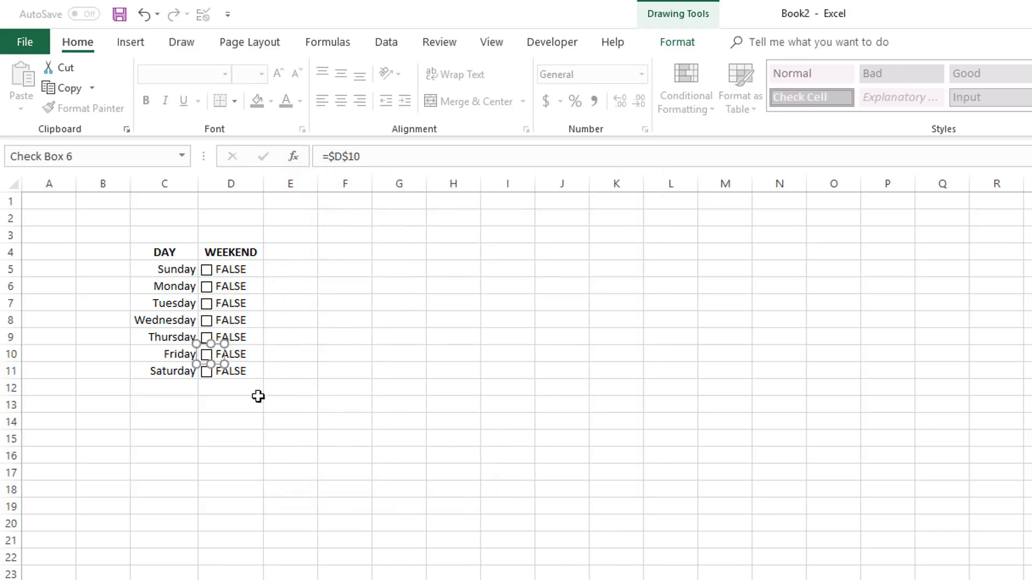
Step: Link the Saturday check box to cell $D$11 in its control format settings
right_click(214, 381)
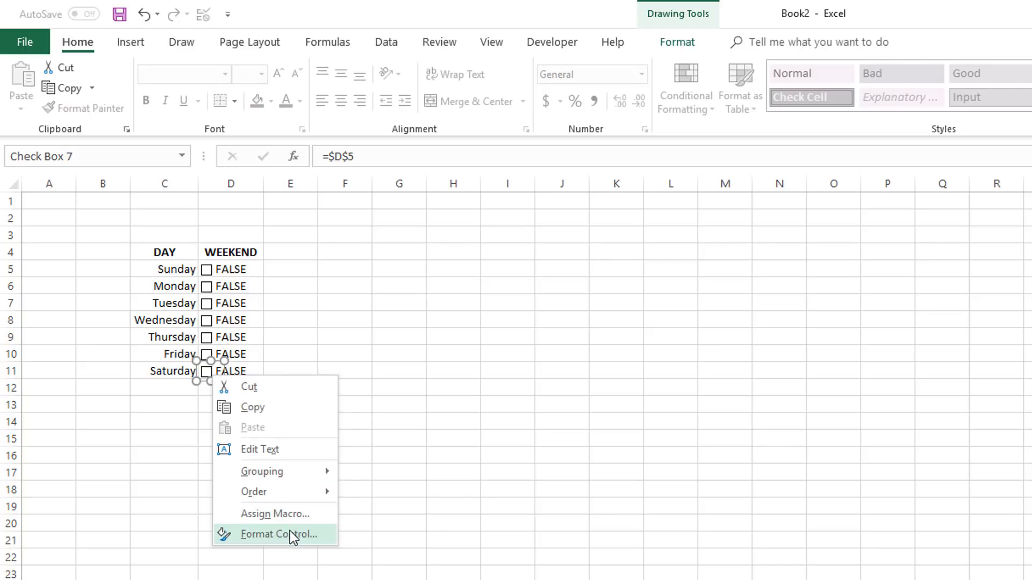
left_click(289, 531)
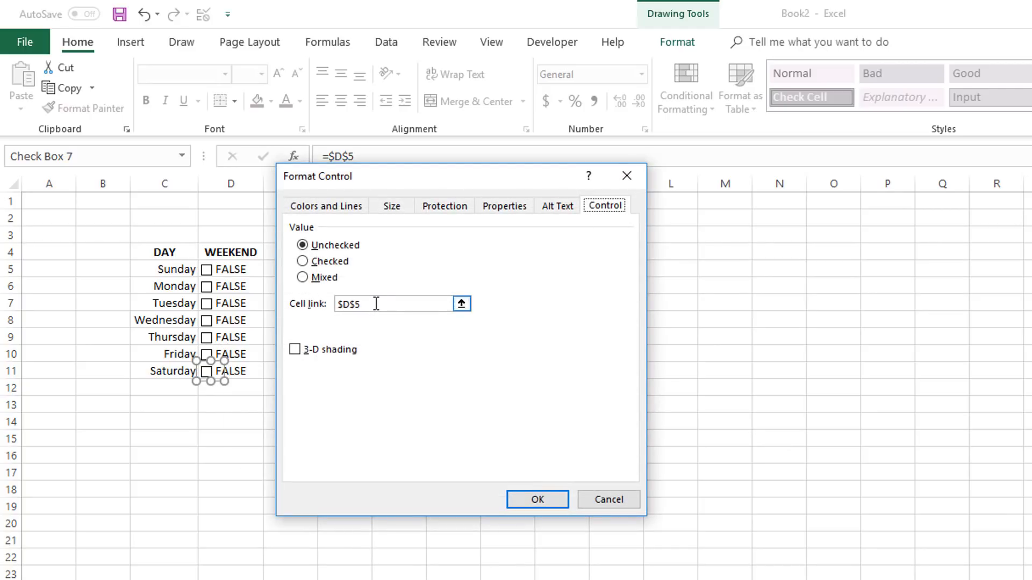
left_click_drag(376, 304, 339, 304)
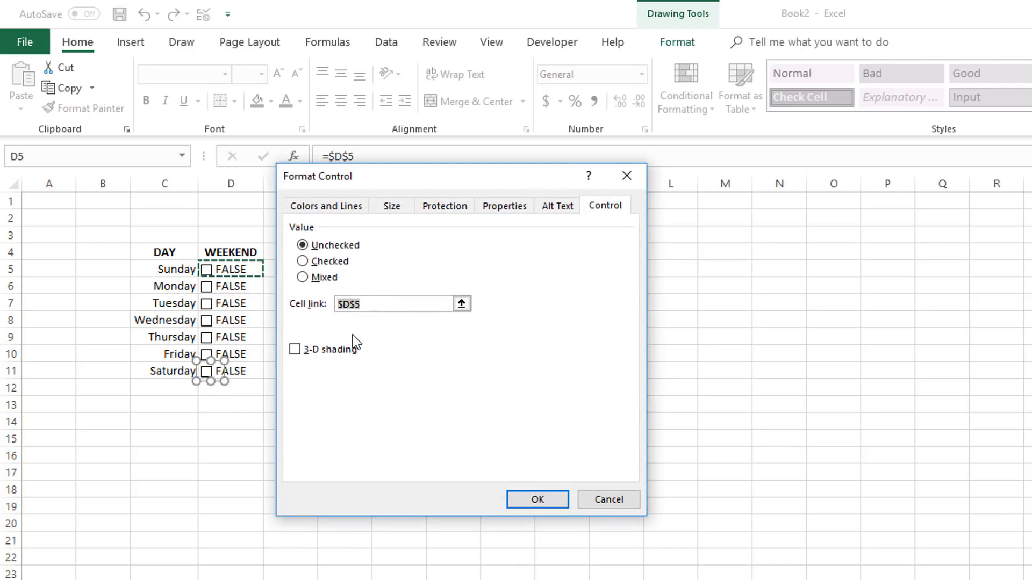
left_click(239, 367)
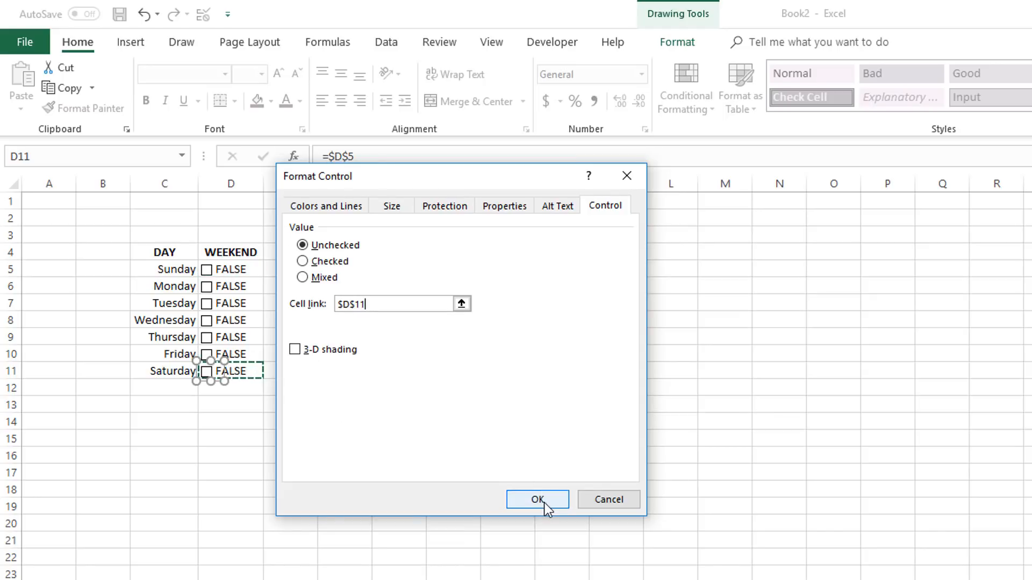
left_click(541, 500)
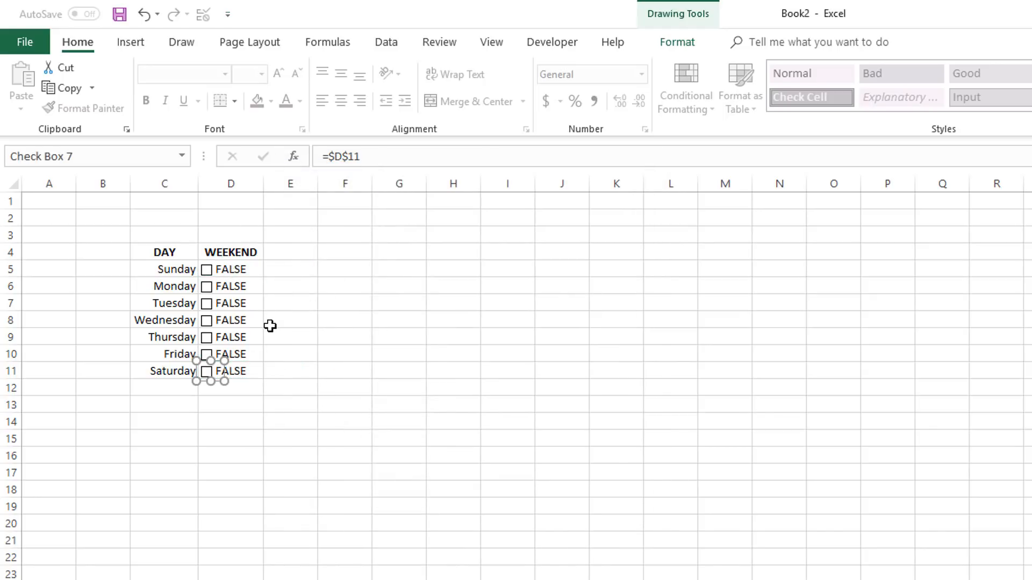
Step: Check the Sunday box and hide the TRUE/FALSE text in D5:D11 by applying a white font color
left_click(207, 270)
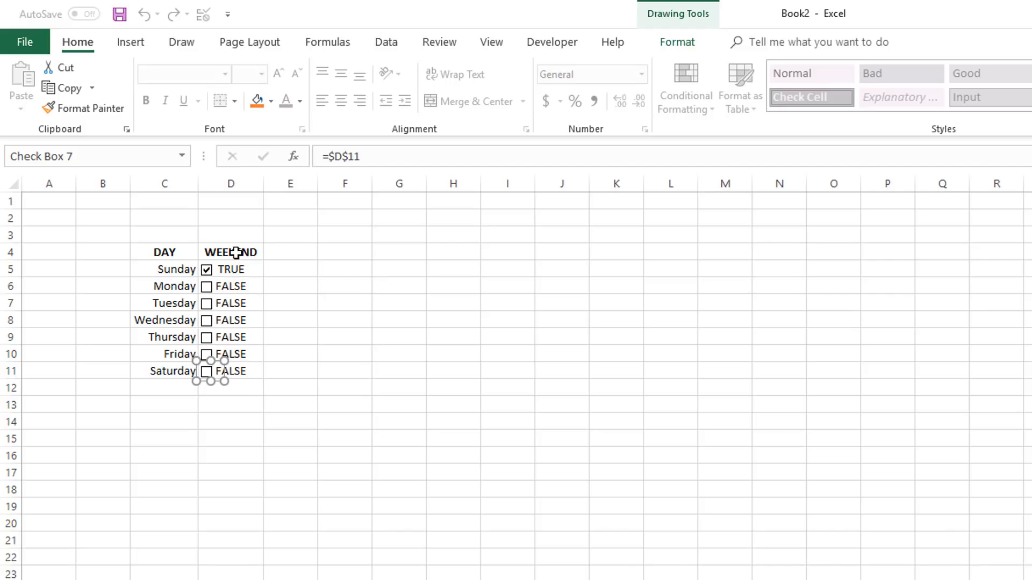
left_click_drag(237, 269, 237, 371)
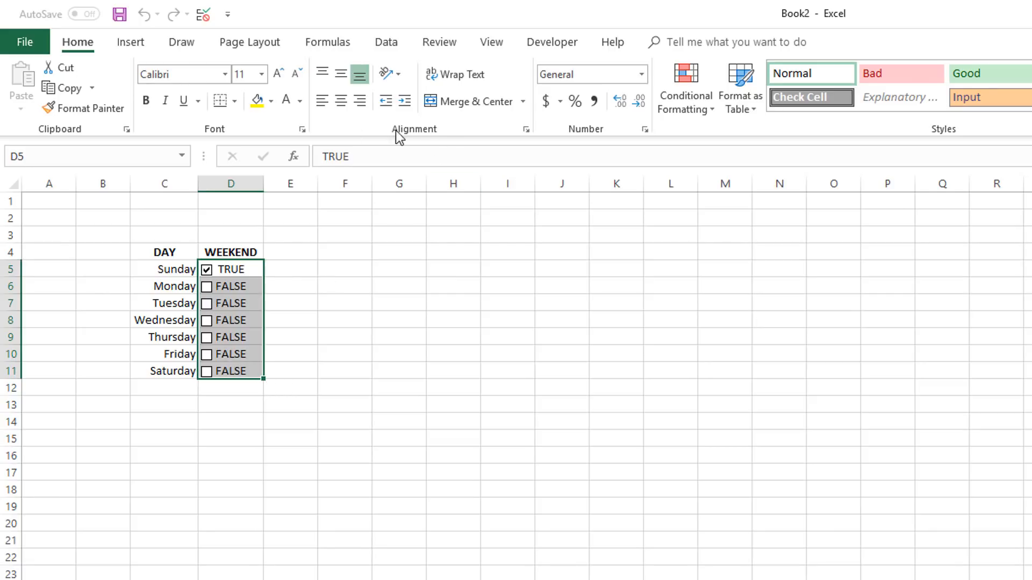
left_click(284, 105)
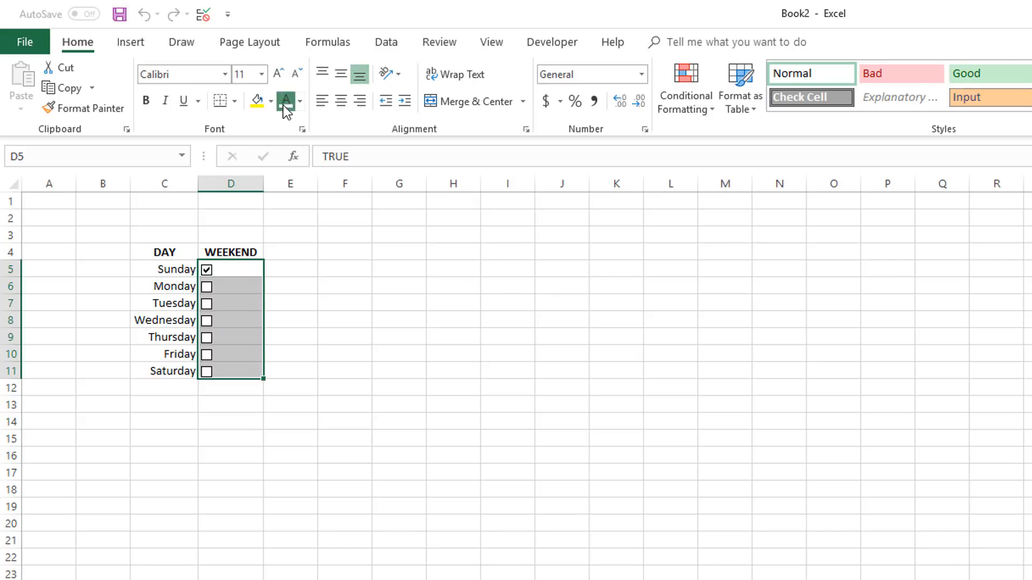
left_click(298, 310)
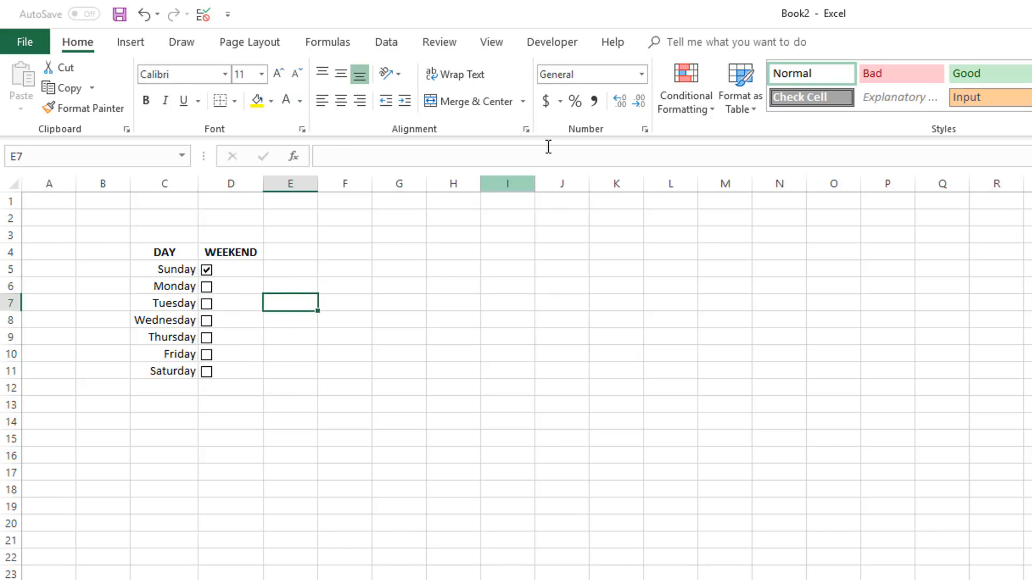
Step: Hide the worksheet gridlines and check the Saturday box
left_click(487, 46)
left_click(221, 102)
left_click(235, 249)
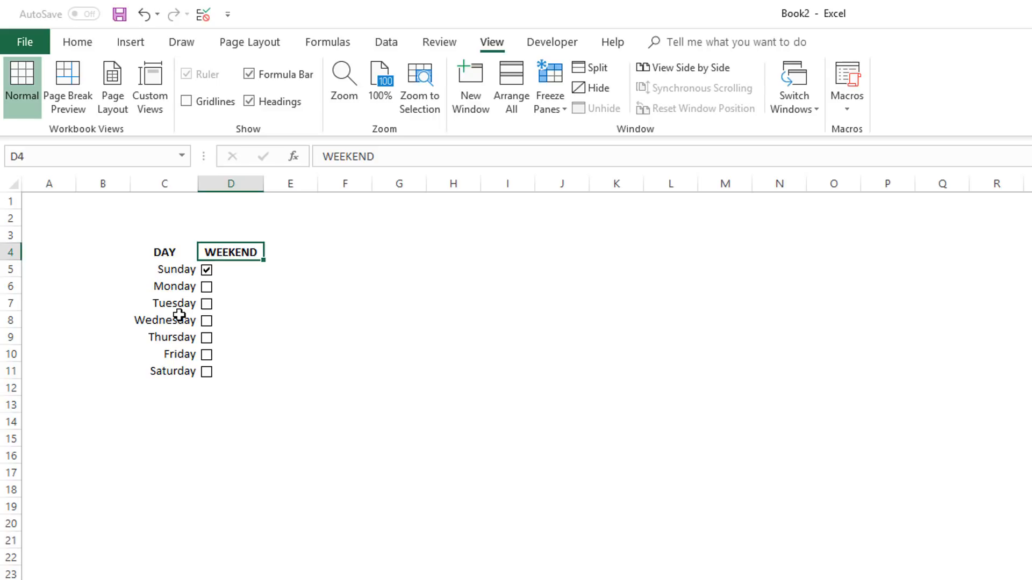
left_click(205, 372)
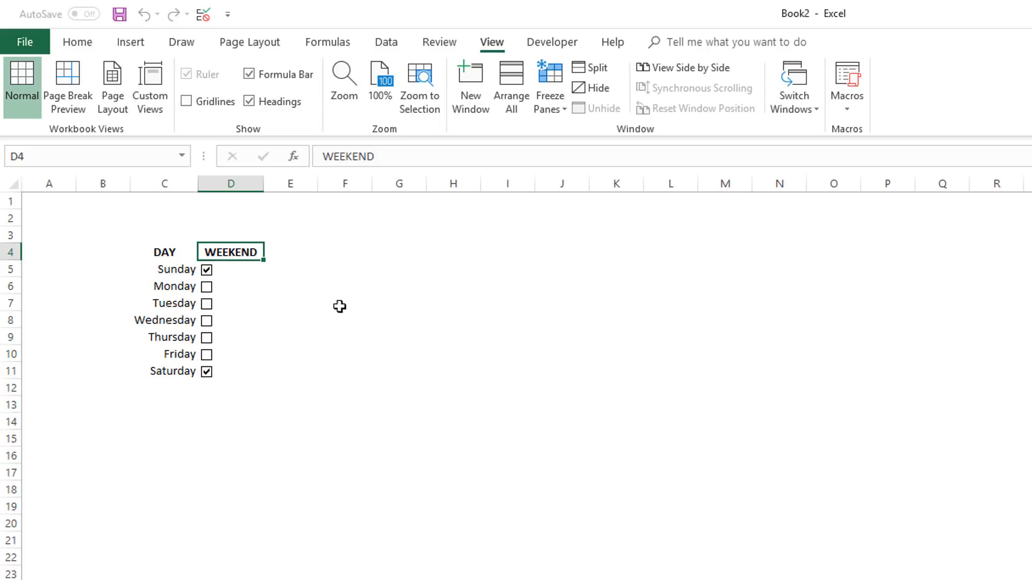